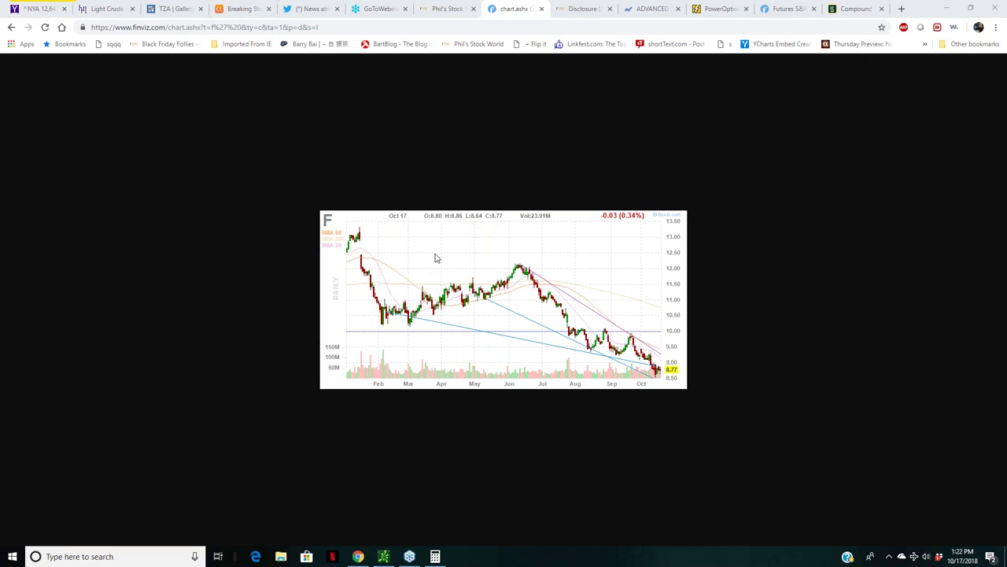
Step: Open the portfolio positions page of the PowerOptions site
left_click(386, 556)
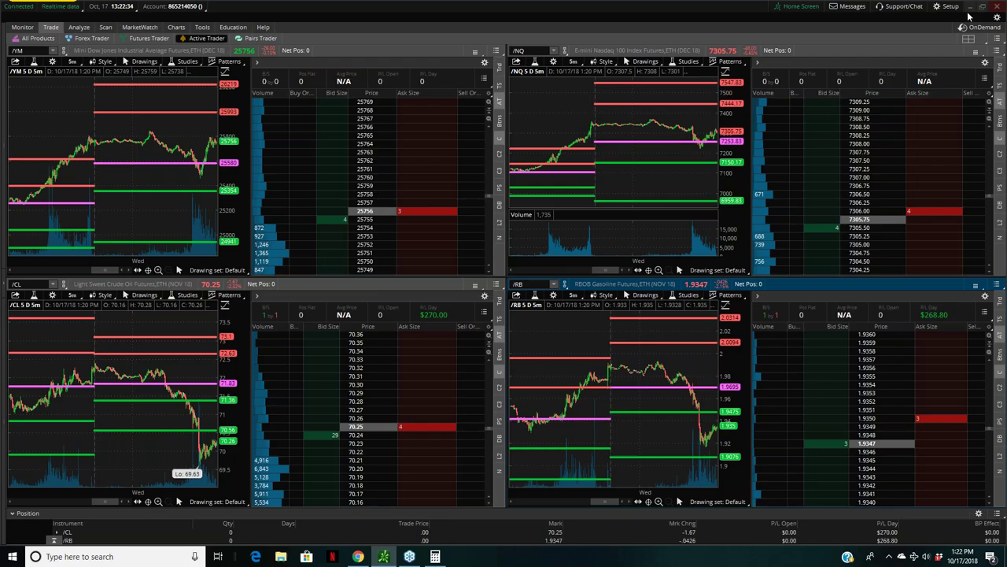
left_click(970, 8)
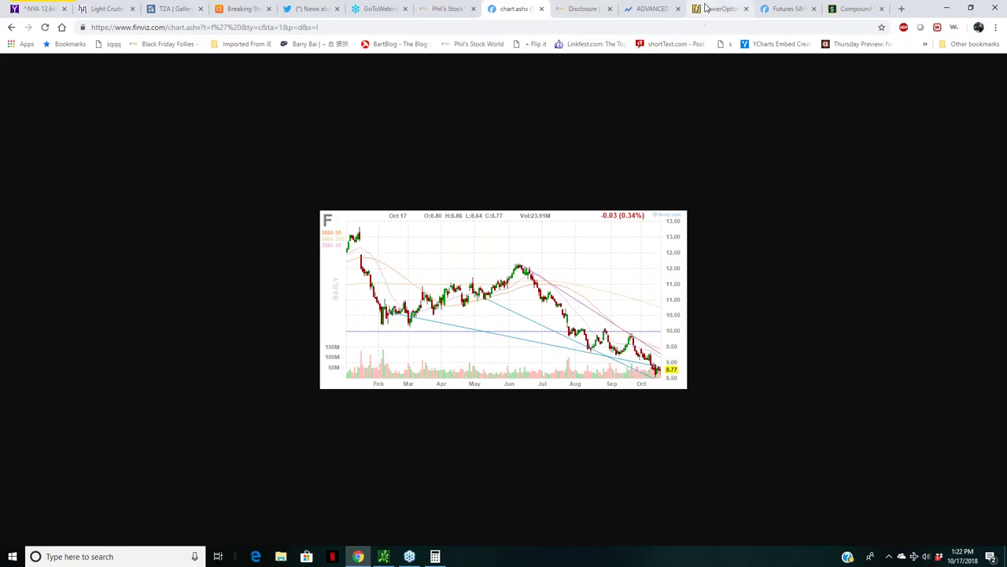
left_click(718, 9)
left_click(312, 138)
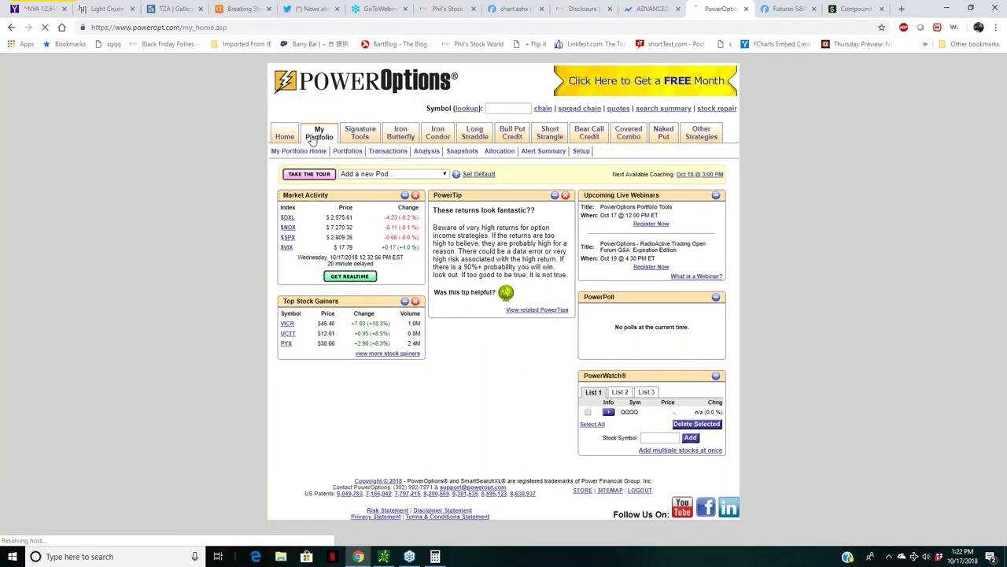
left_click(343, 155)
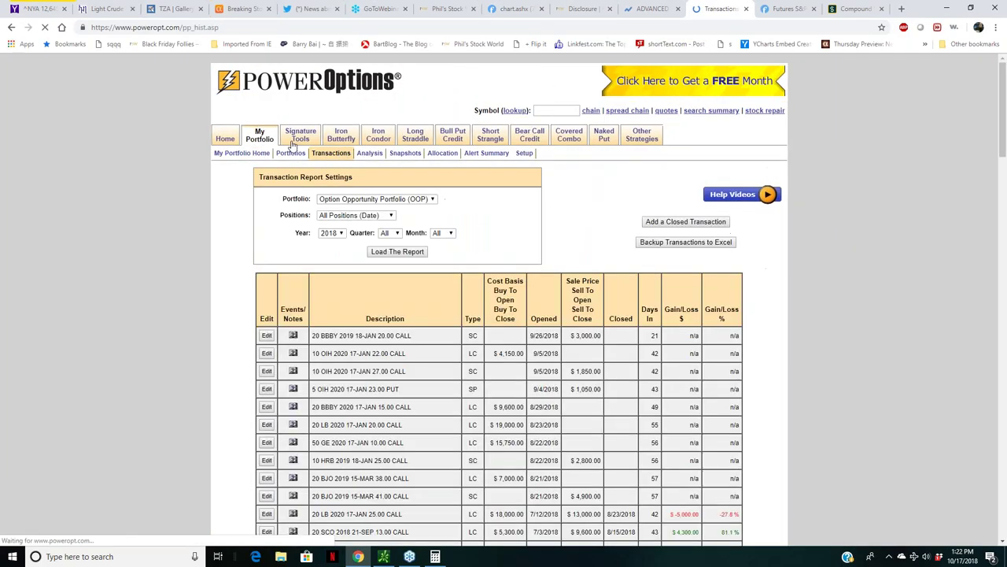
left_click(291, 155)
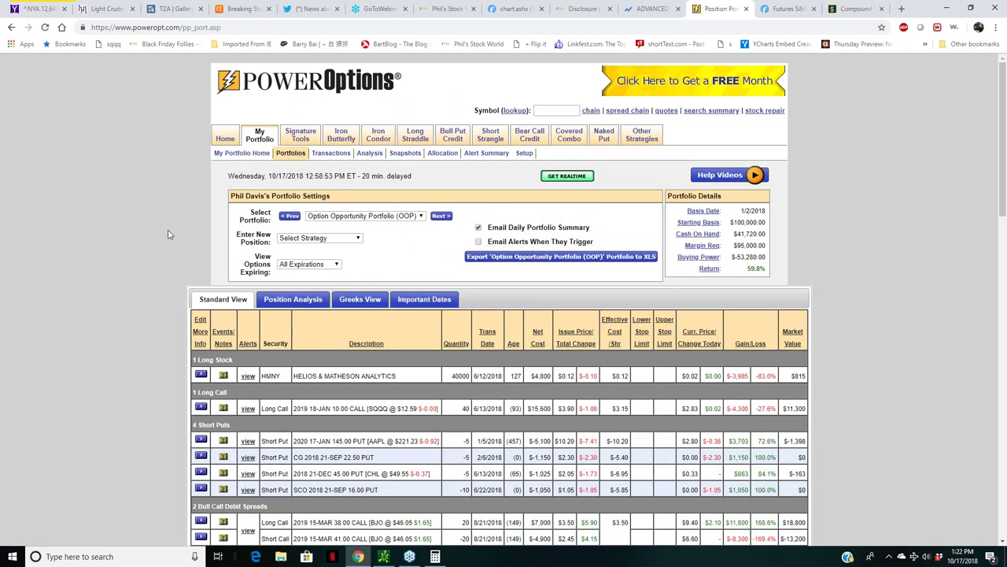
Step: Display the Long-Term Portfolio (LTP) and find the Ford Motor Co. position among the custom spreads
left_click(358, 218)
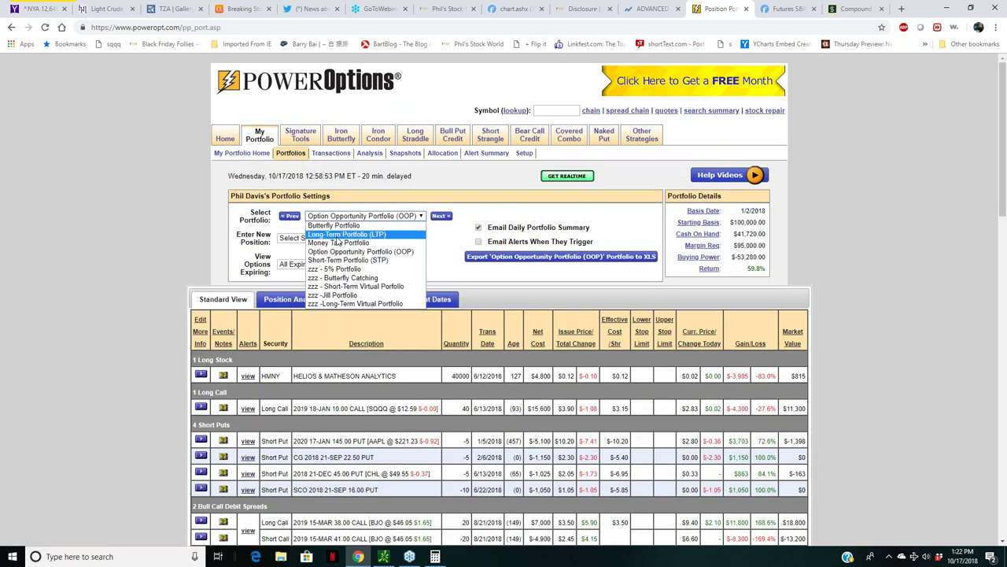
left_click(339, 235)
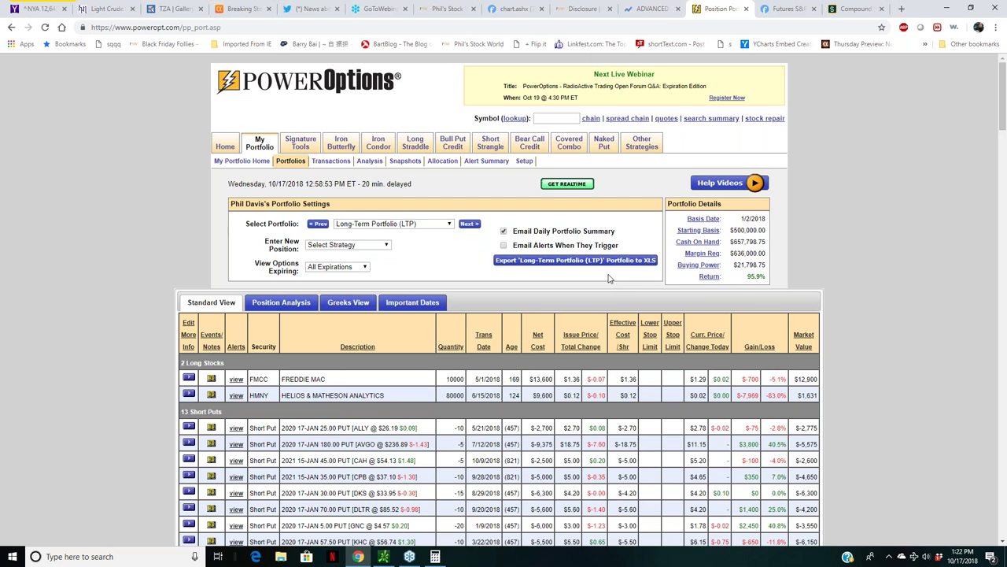
scroll(606, 278, "down", 1)
scroll(606, 278, "down", 15)
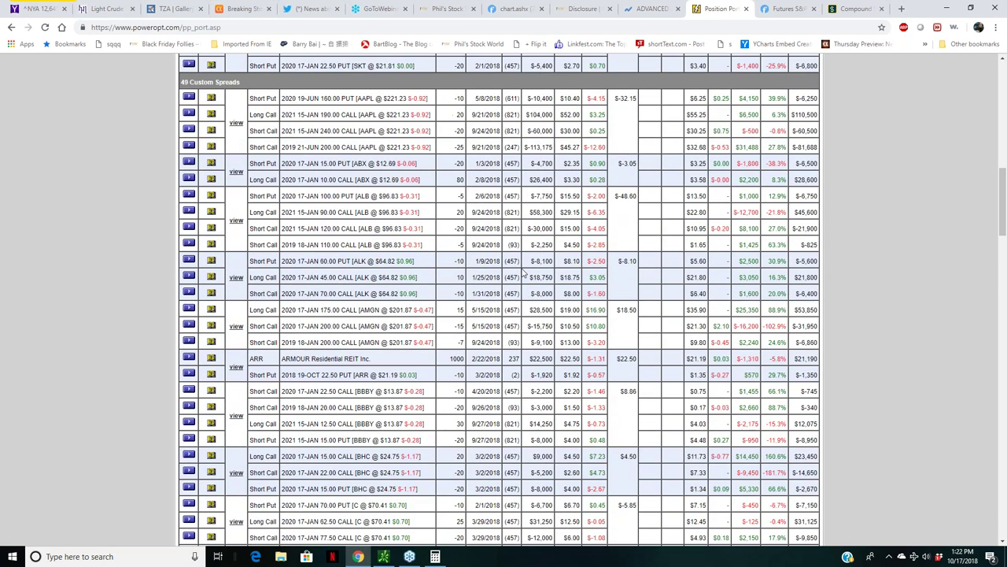
scroll(343, 221, "down", 6)
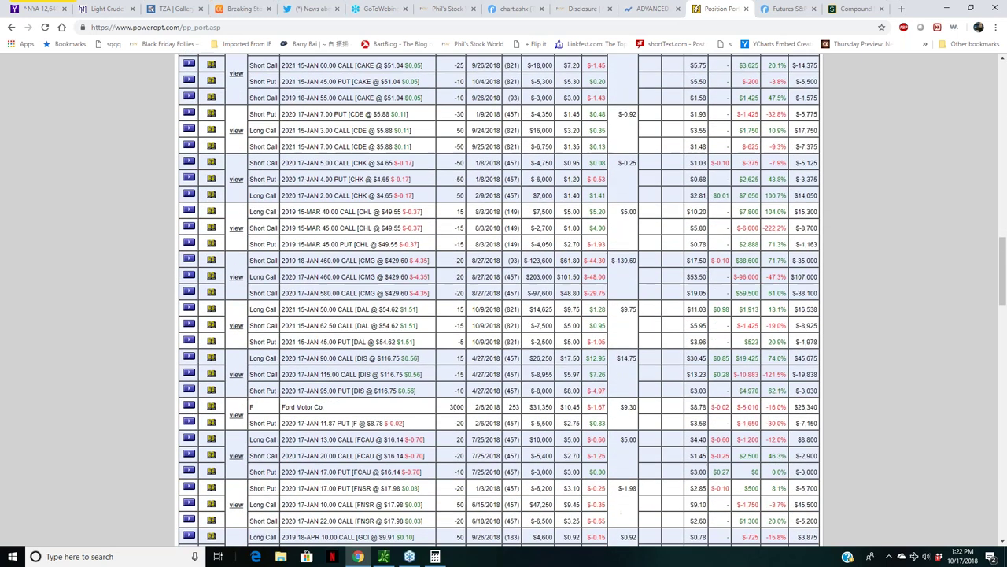
scroll(343, 180, "down", 3)
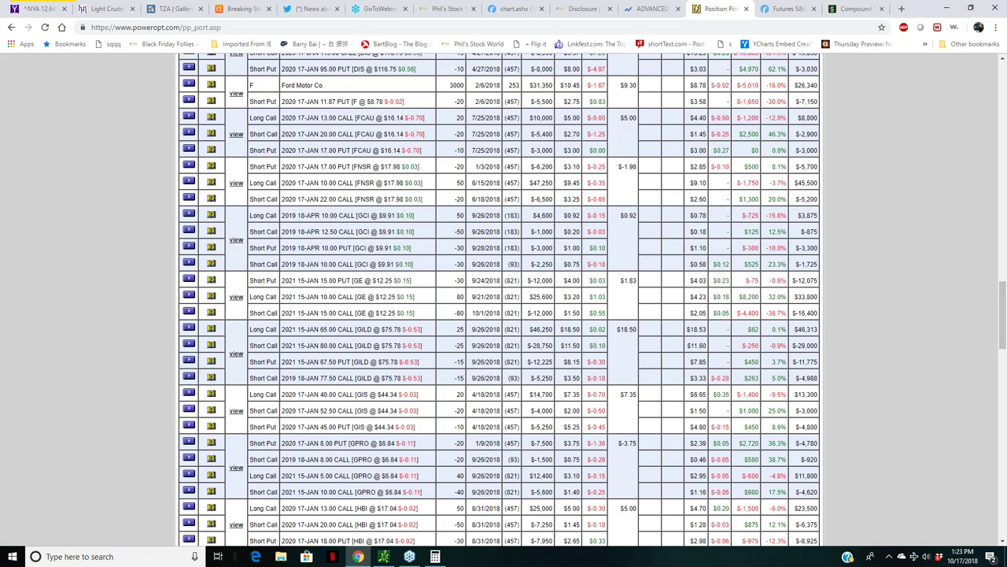
scroll(344, 180, "up", 1)
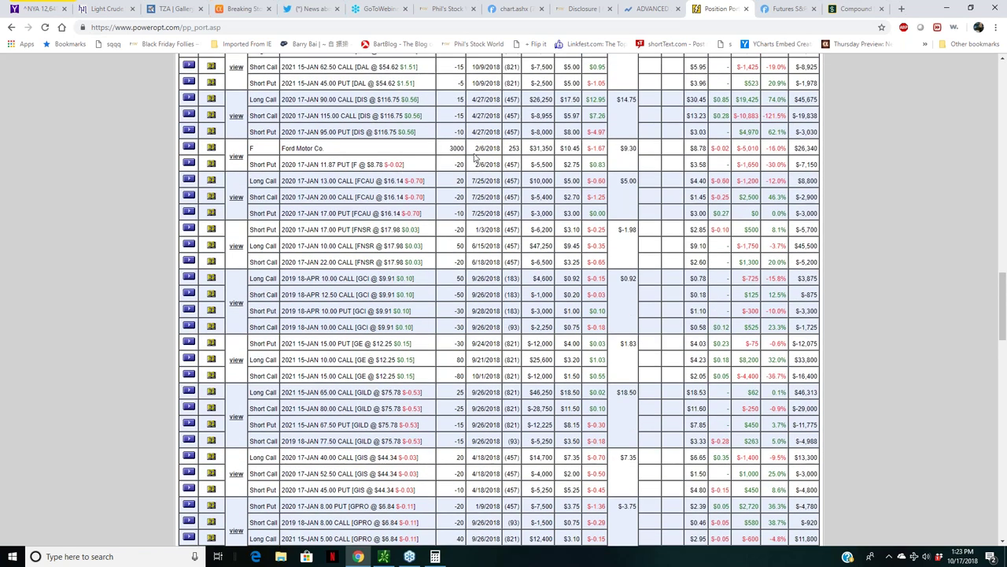
Step: Check Ford's daily price chart, return to the portfolio and calculate the average of 1045 and 878 in Calculator
left_click(515, 8)
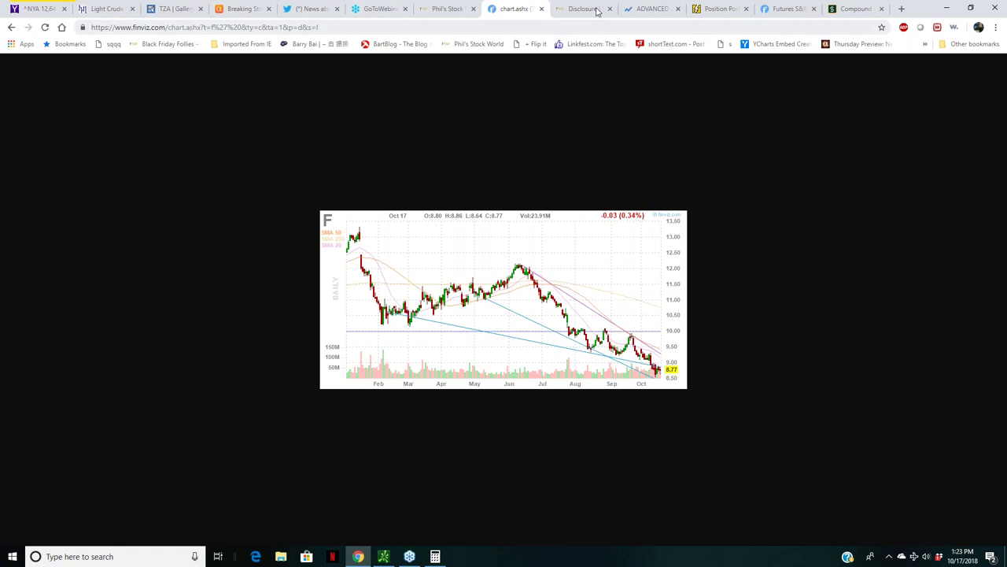
left_click(721, 9)
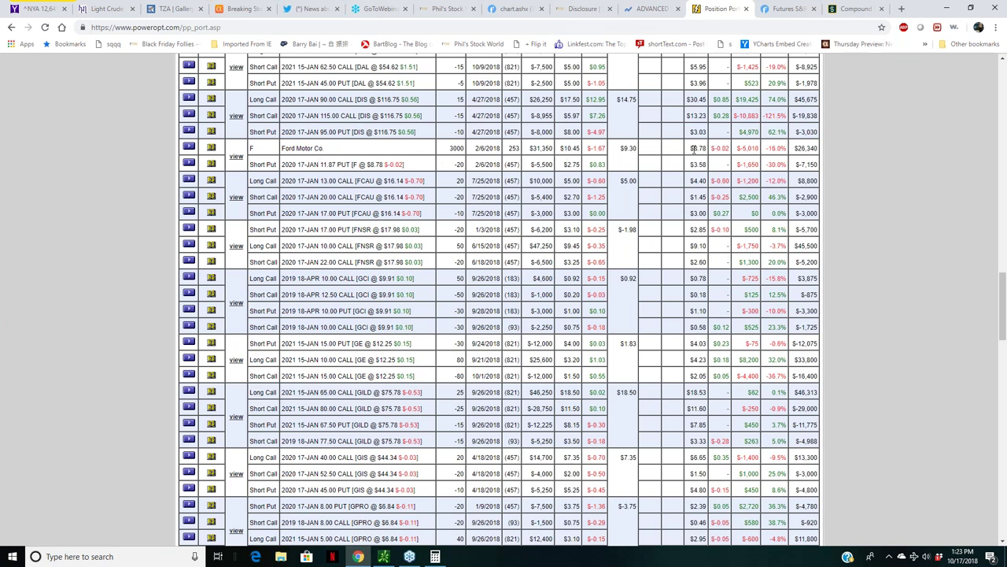
left_click(435, 556)
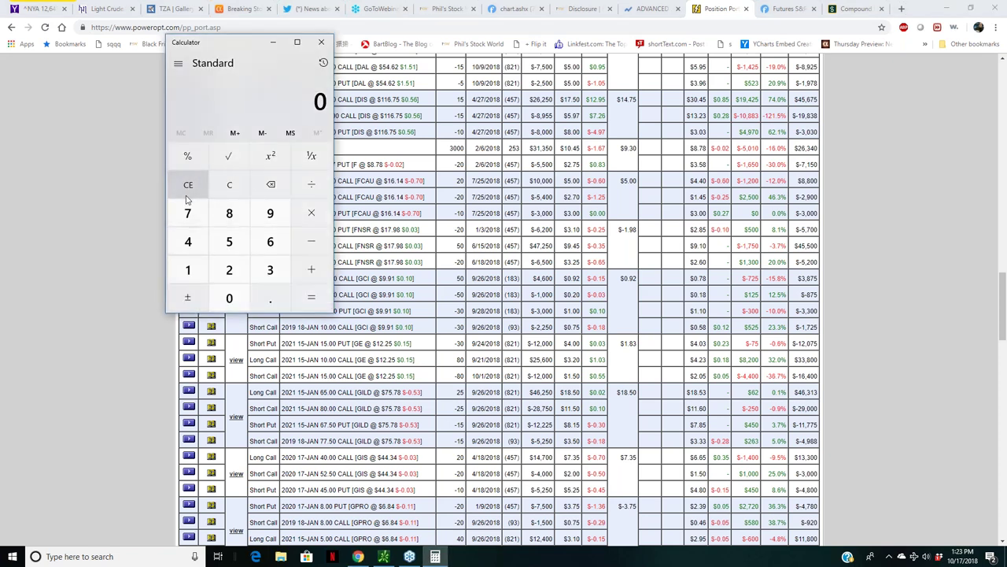
type("1045 + ")
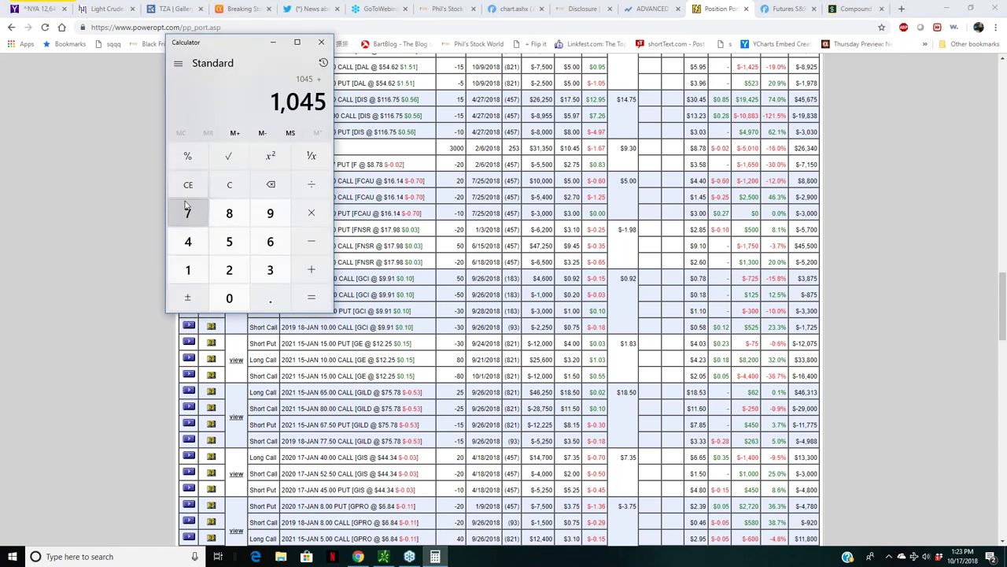
type("878 + 2 ")
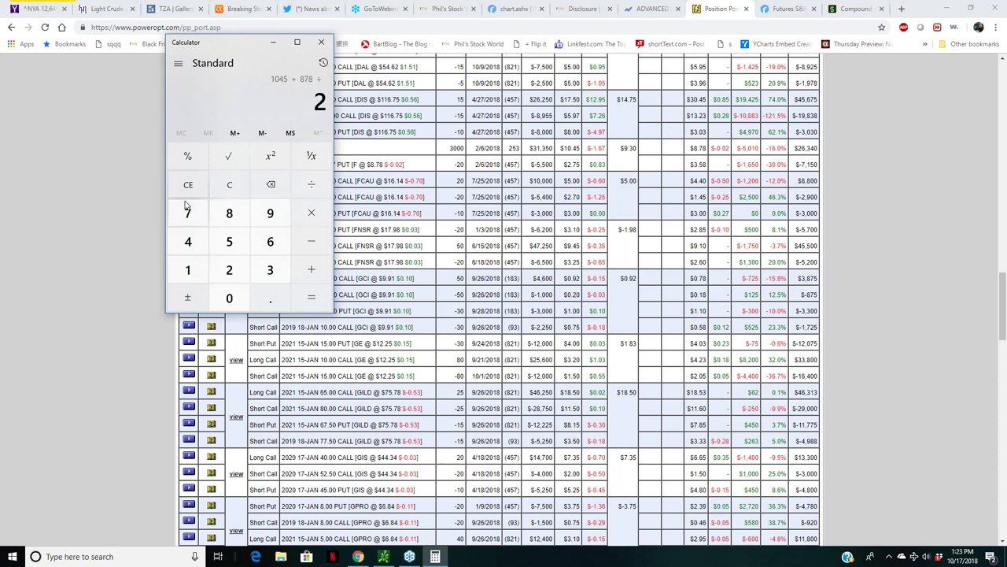
type("+")
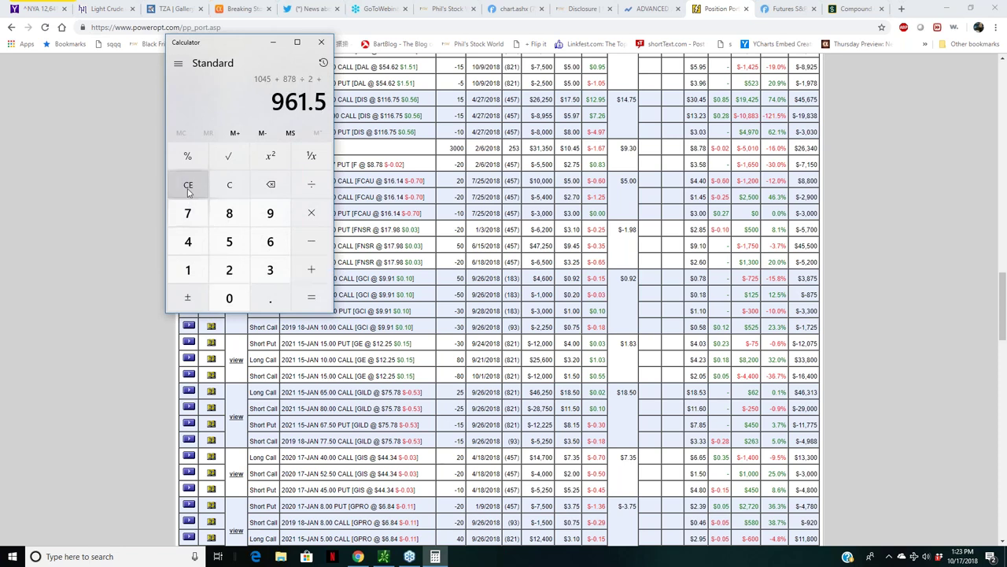
left_click_drag(250, 49, 150, 185)
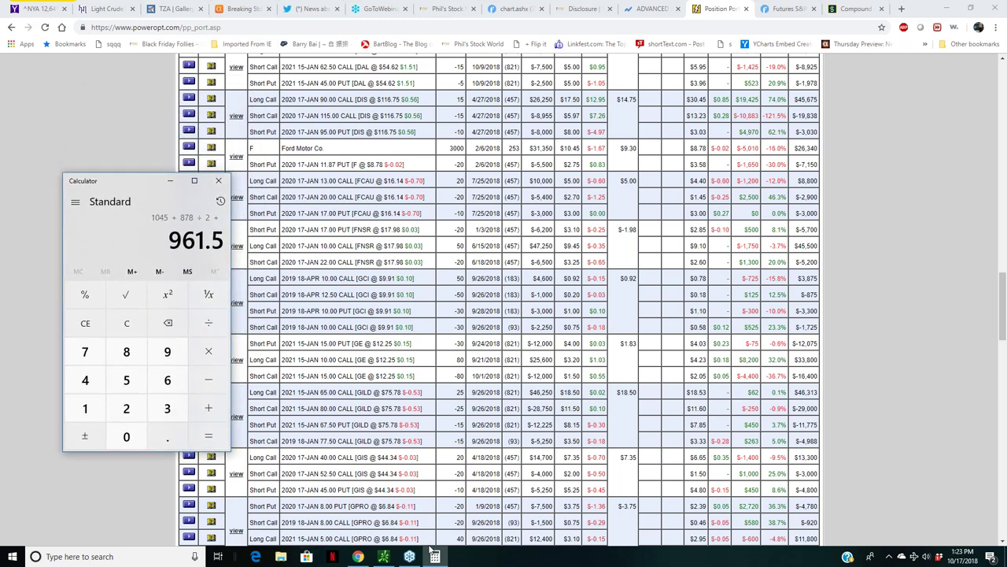
Step: Put Calculator away and look up the Ford Motor Company (F) quote summary on Yahoo Finance
mouse_move(385, 555)
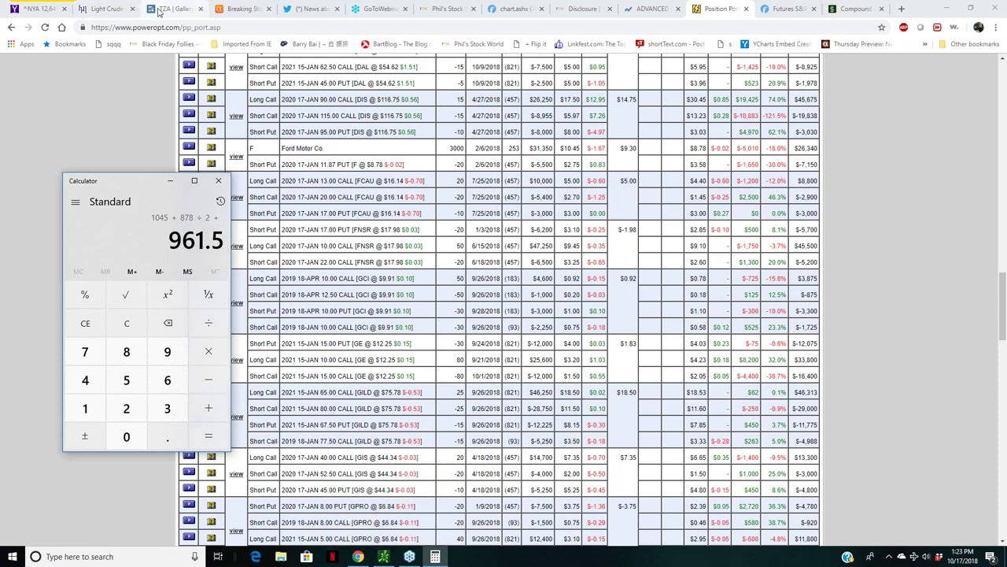
mouse_move(47, 4)
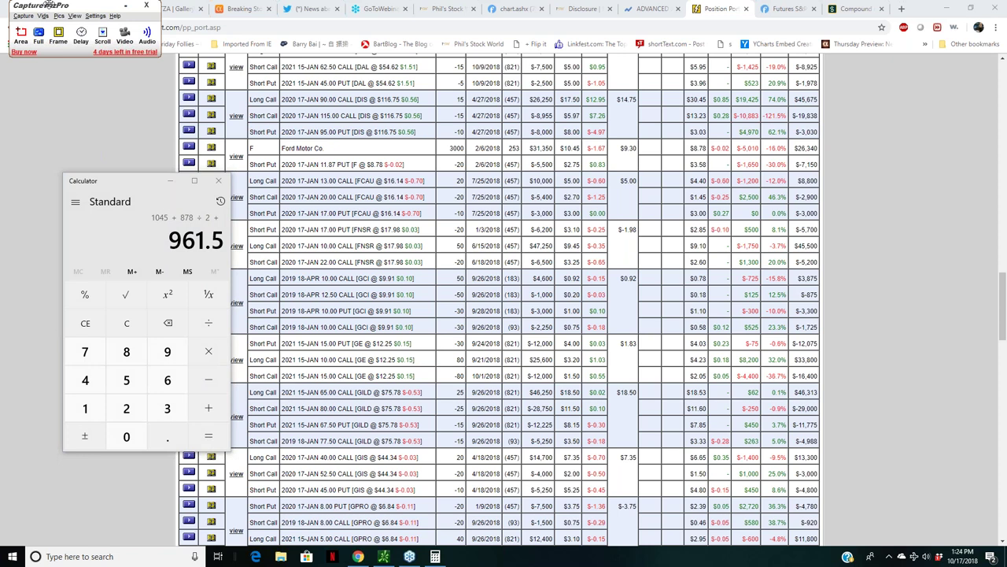
left_click(54, 105)
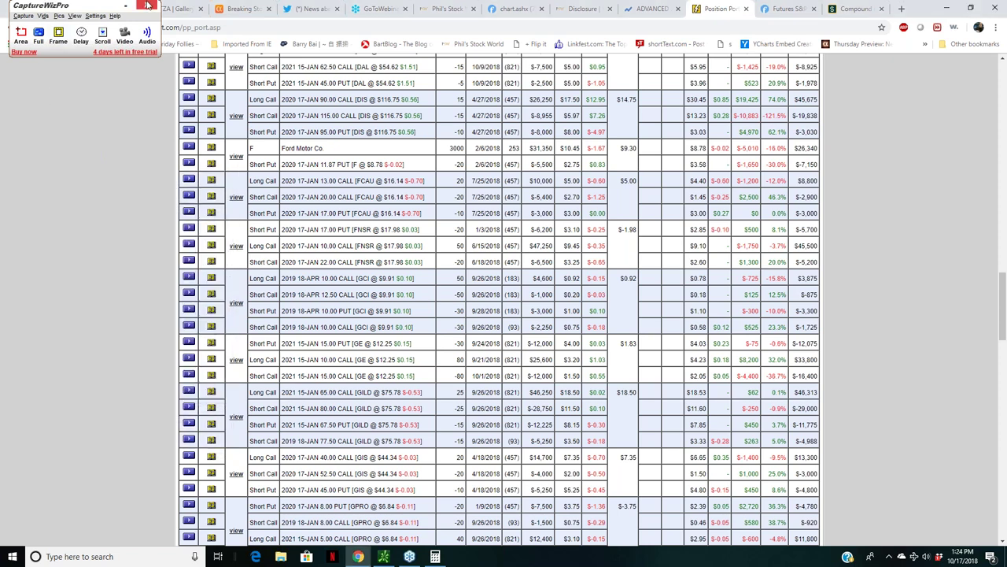
left_click(125, 8)
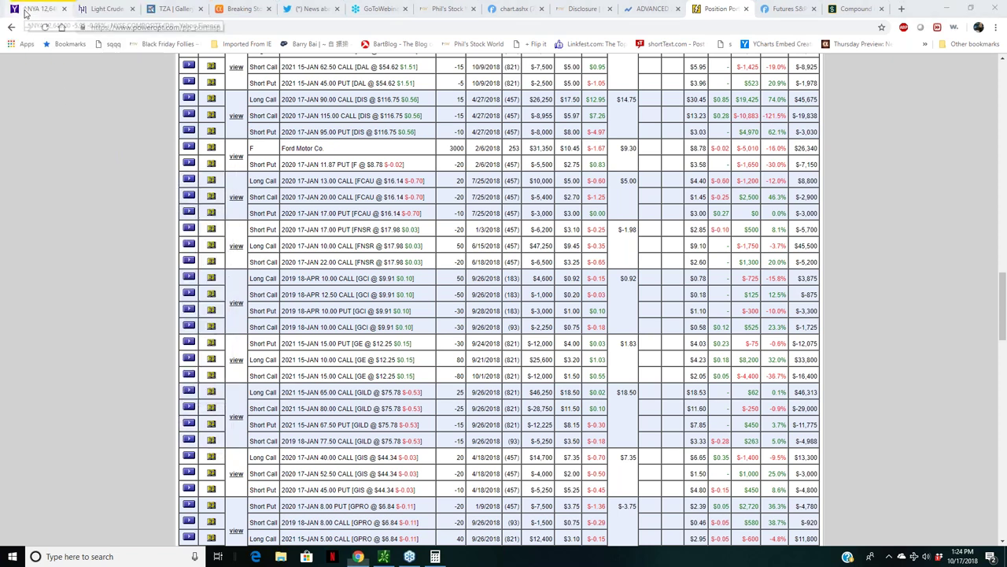
left_click(31, 9)
left_click(334, 77)
type("f")
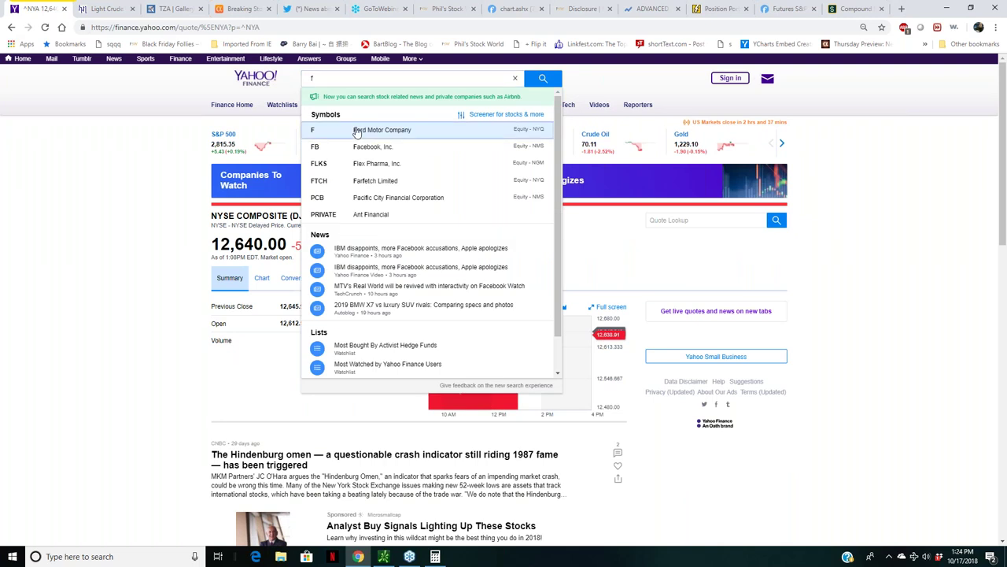
left_click(357, 132)
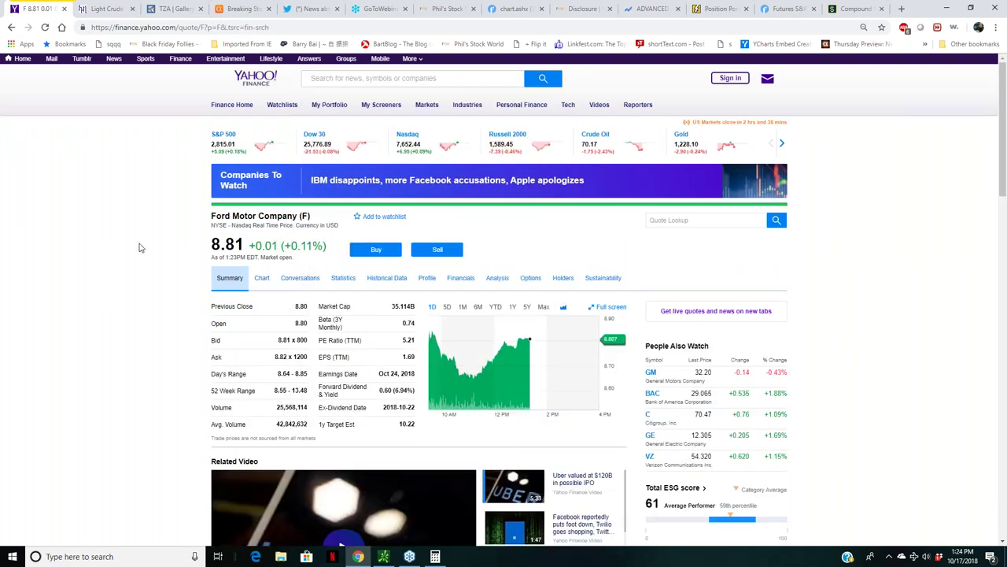
scroll(379, 377, "down", 1)
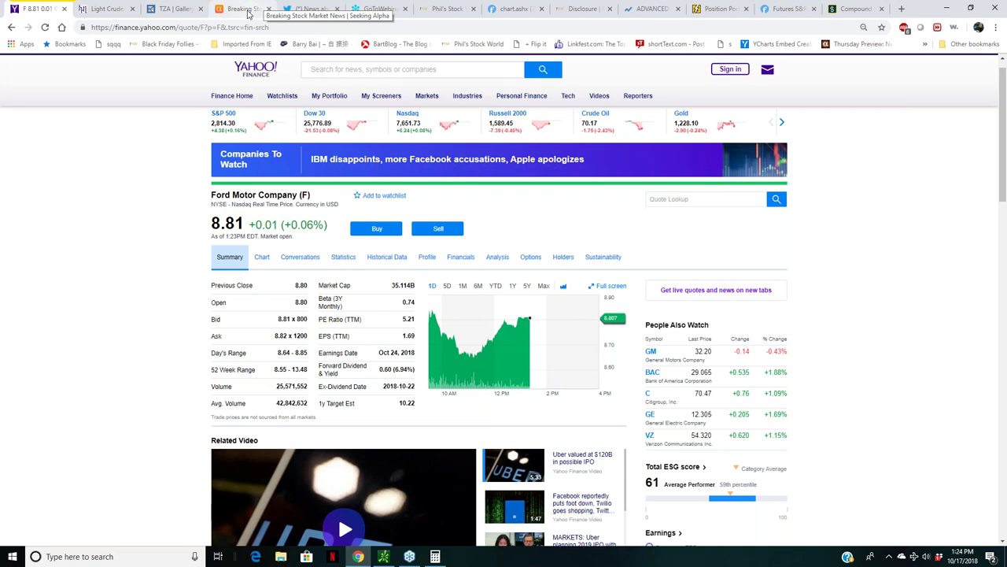
Step: Return to the PowerOptions portfolio and review the Ford Motor Co. position, highlighting part of the shares' issue price
left_click(718, 9)
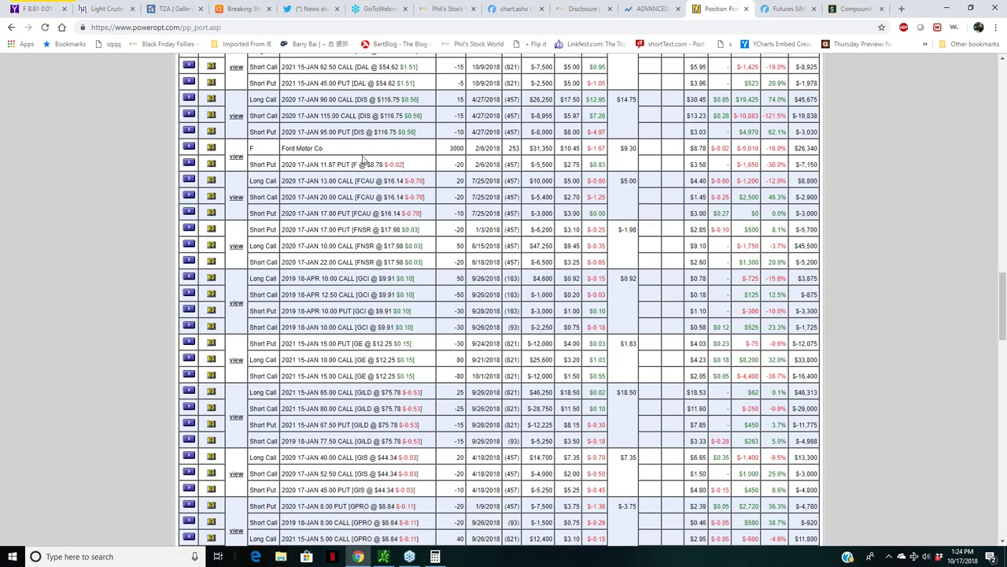
scroll(366, 159, "down", 1)
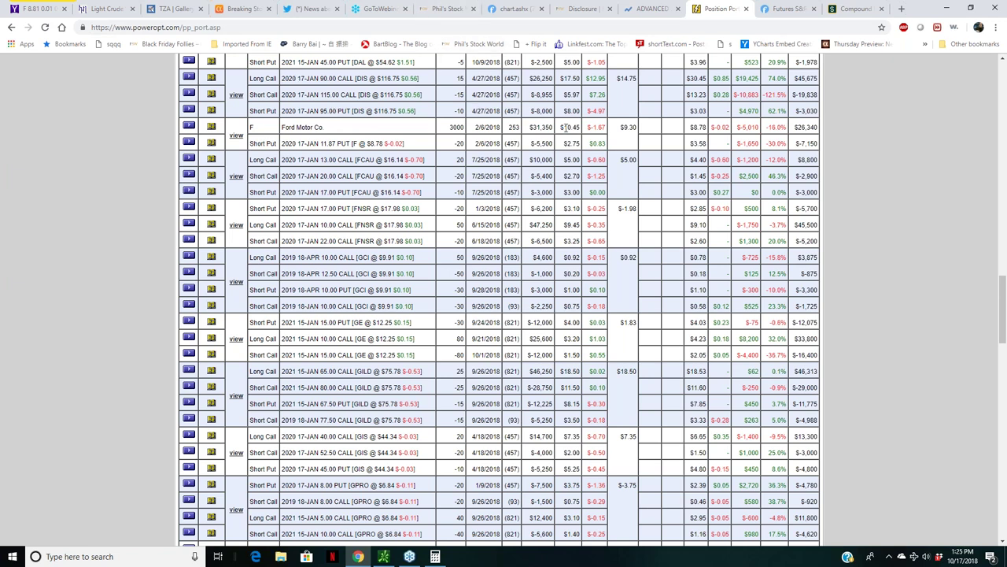
left_click_drag(563, 127, 574, 127)
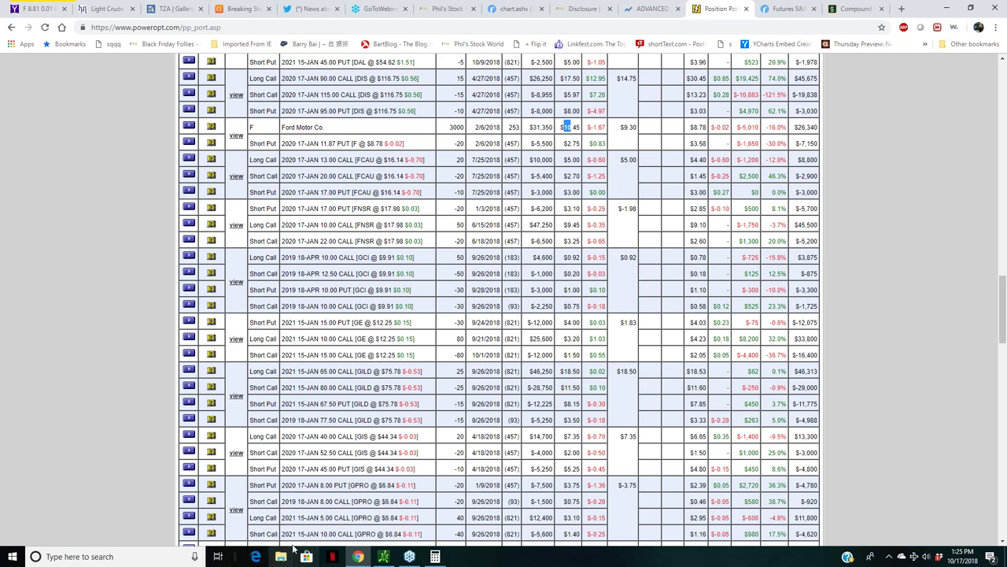
Step: Switch to the thinkorswim trading platform, load symbol F for all products and expand its 15 JAN 21 option chain
left_click(382, 556)
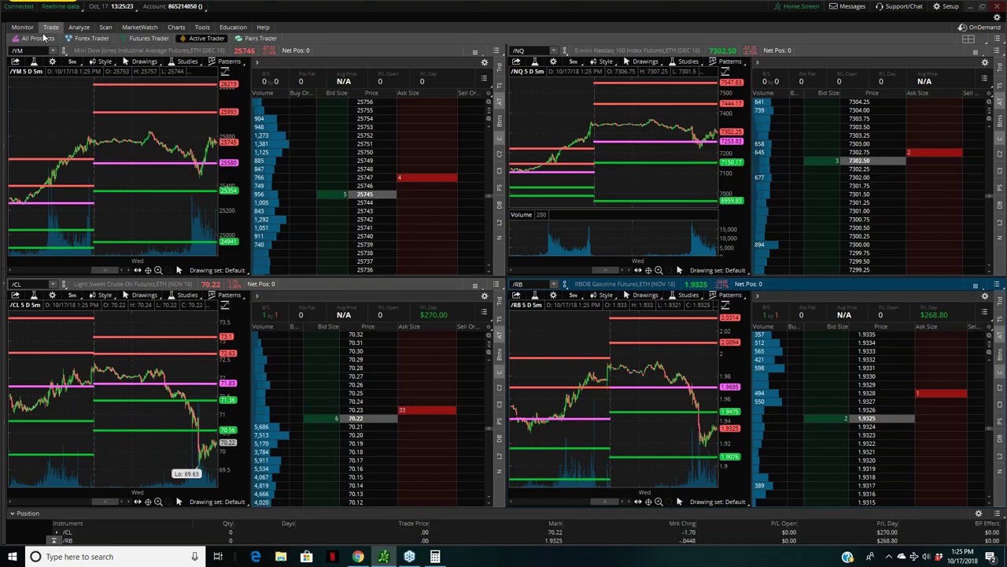
left_click(37, 38)
left_click(24, 50)
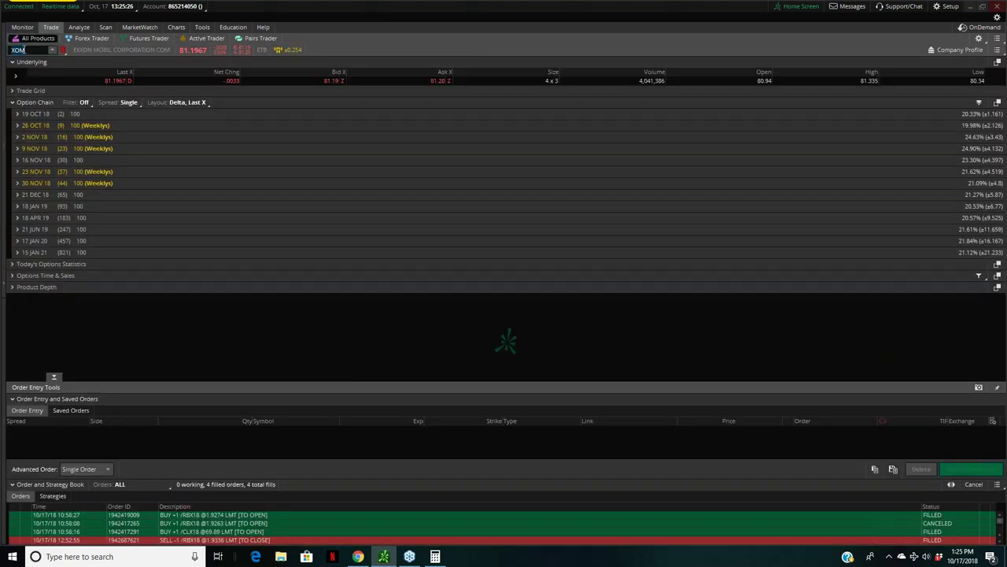
type("F")
key("Return")
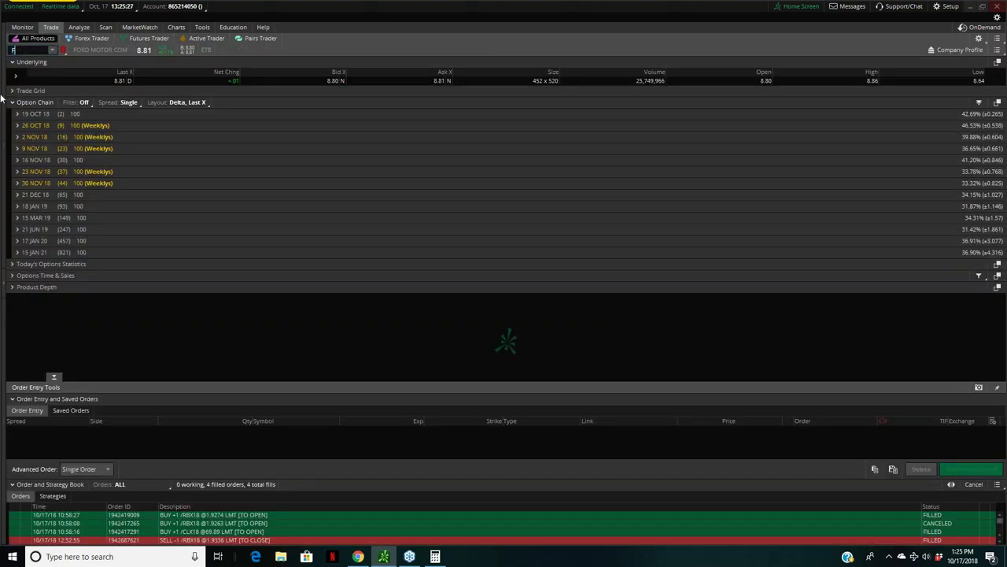
left_click(35, 254)
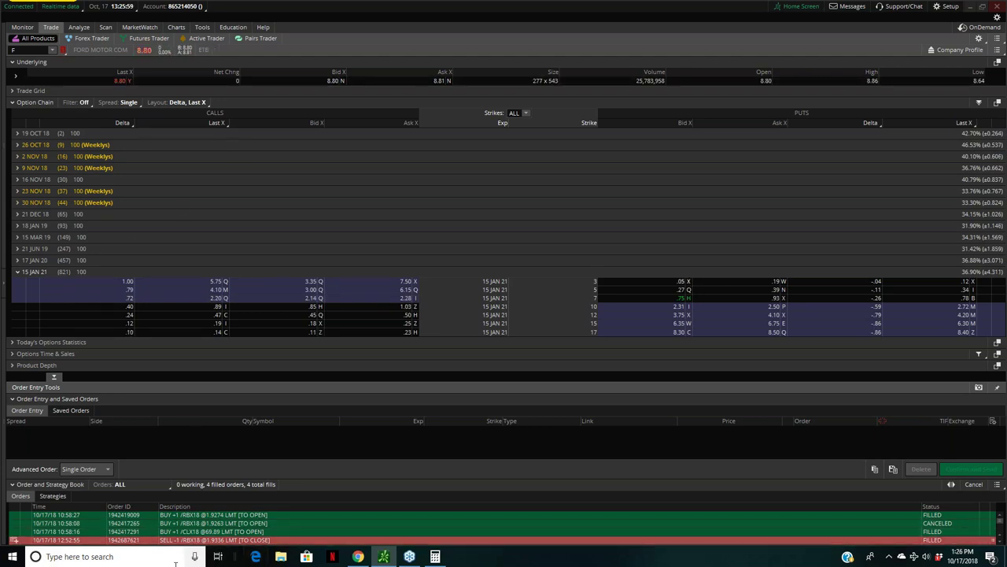
Step: Calculate the average of 6.6 and the 10.45 Ford issue price in Calculator, returning to the PowerOptions portfolio for reference
left_click(435, 554)
left_click(126, 323)
type("6.6+")
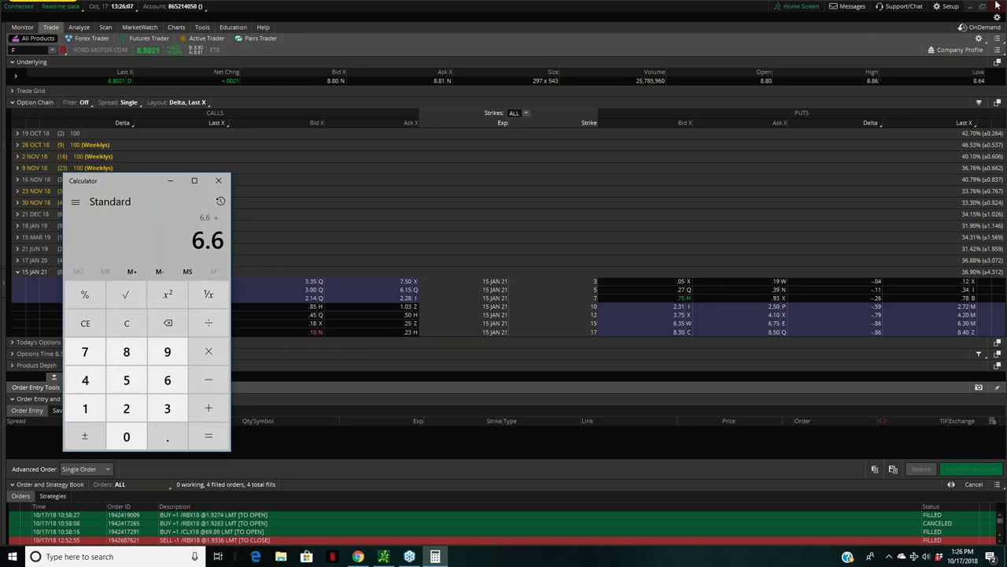
left_click(970, 6)
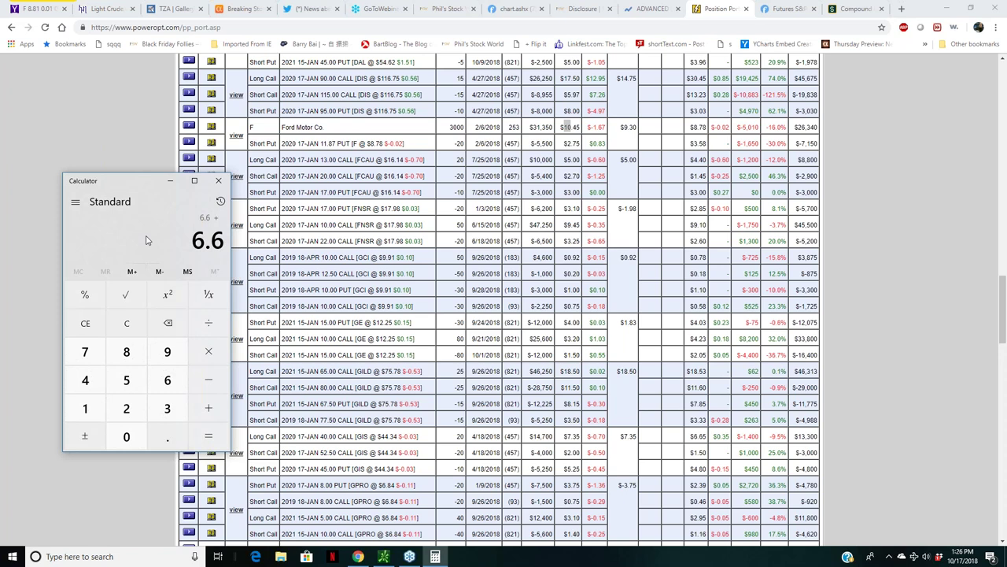
key("plus")
type("10.45")
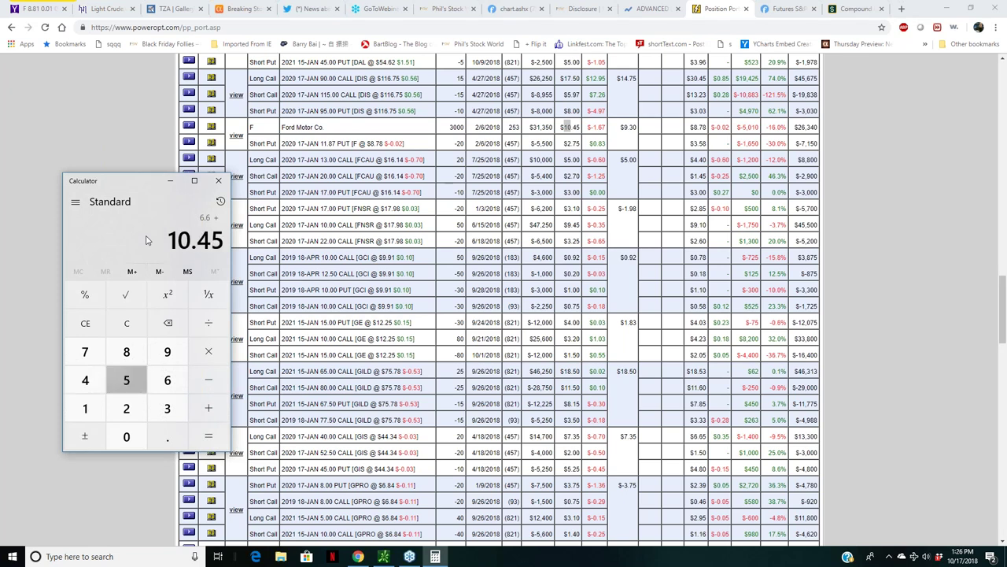
key("plus")
key("slash")
type("2")
key("plus")
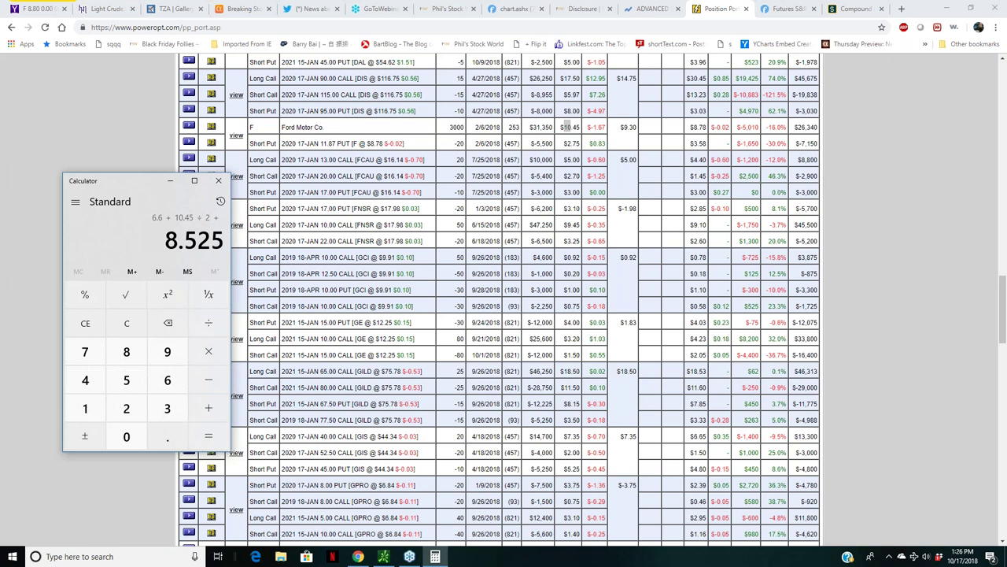
Step: Compare Ford's 15 JAN 21 option prices in thinkorswim with the Ford position in the PowerOptions portfolio
left_click(383, 557)
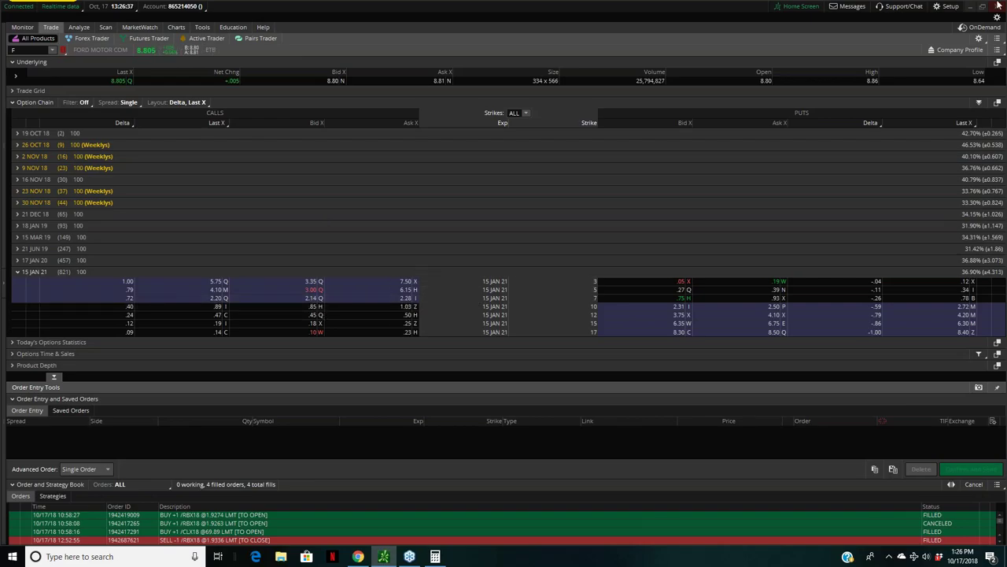
left_click(970, 8)
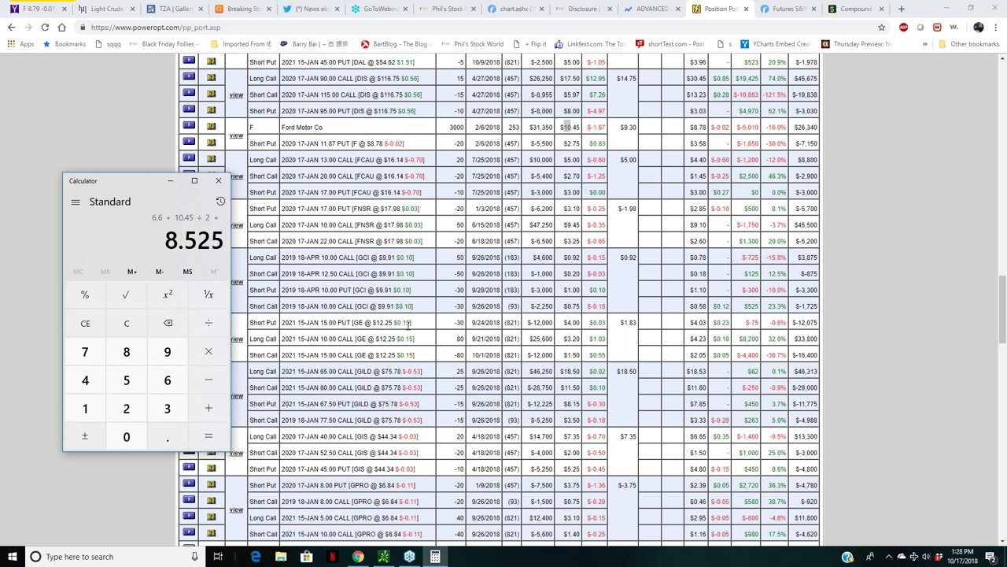
left_click(384, 558)
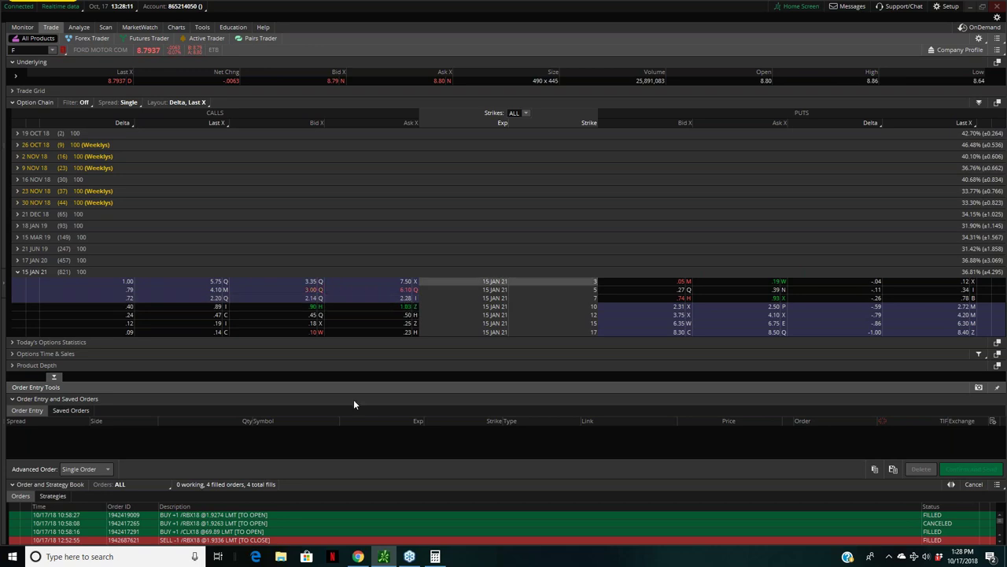
Step: Clear Calculator and compute 10 minus 3.2, averaged with 10.4
left_click(436, 556)
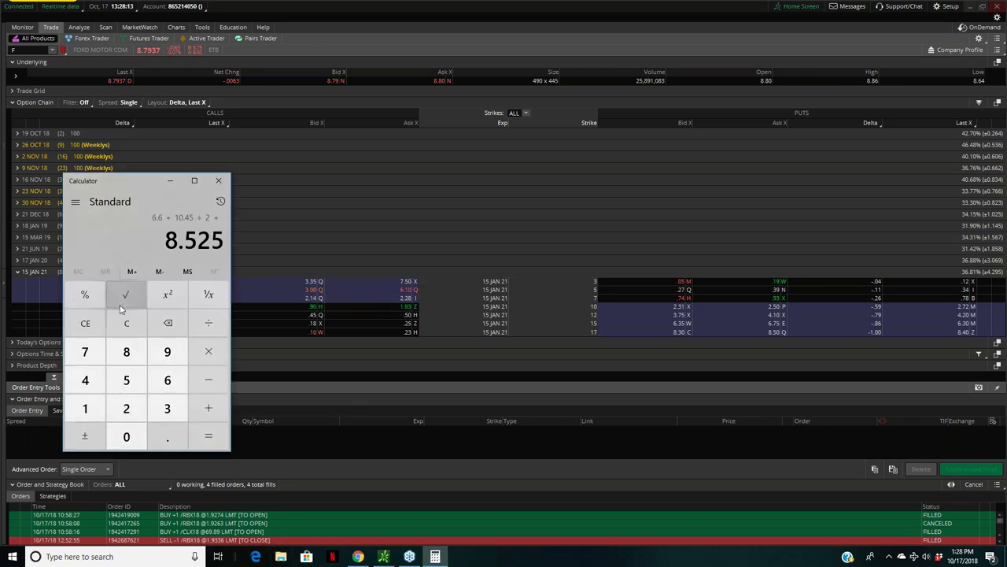
left_click(128, 323)
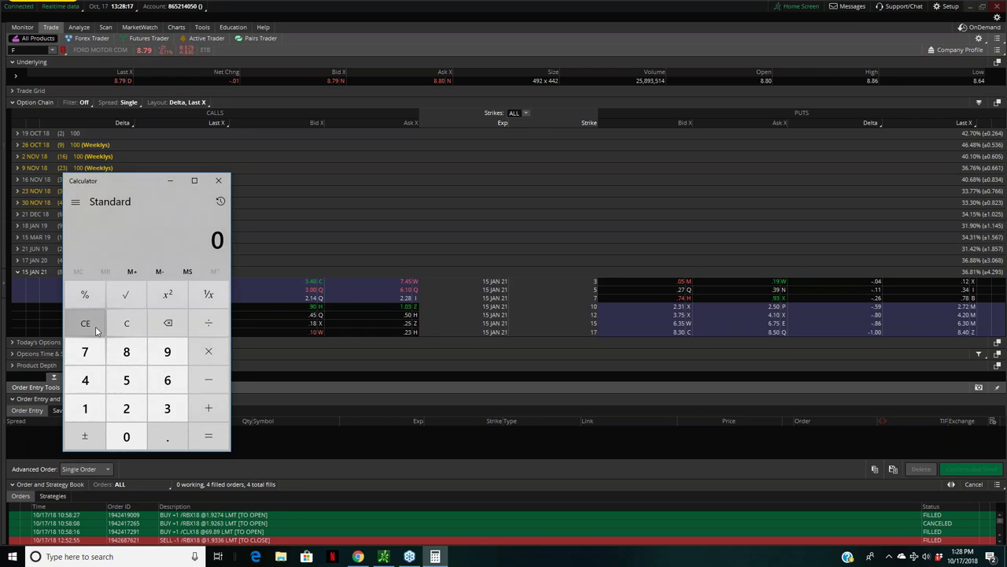
type("10,000")
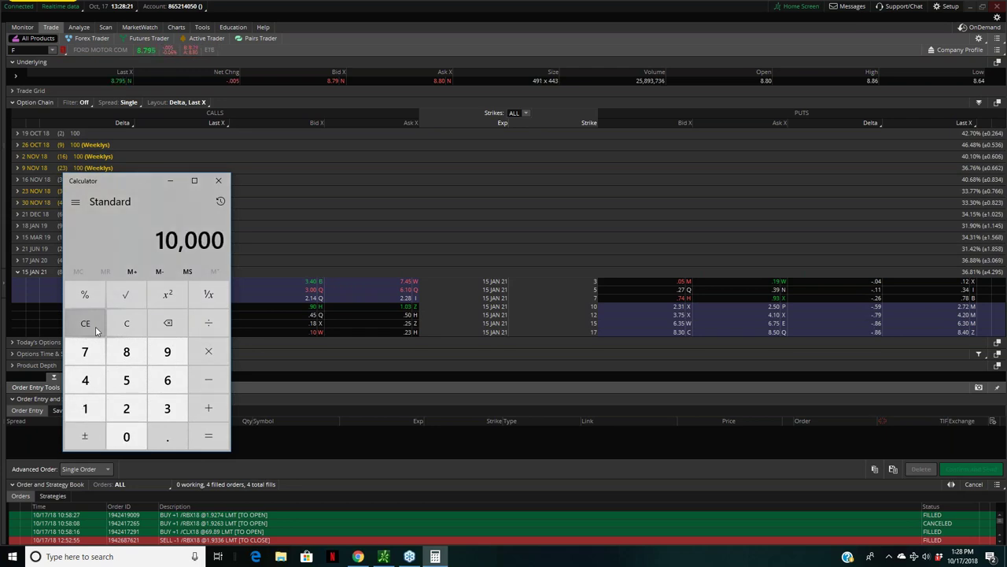
left_click(126, 323)
type("10 - 3.2 +")
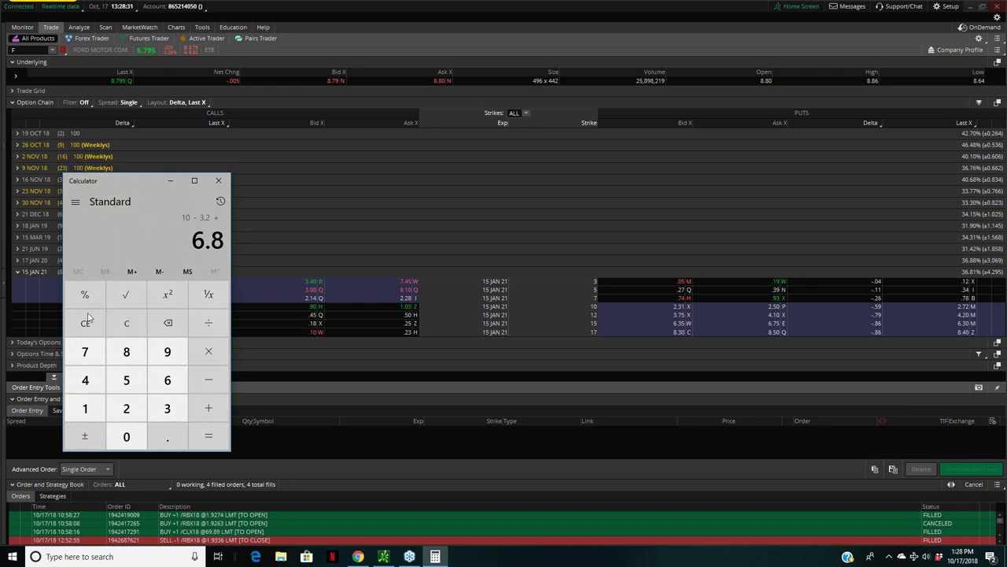
key("plus")
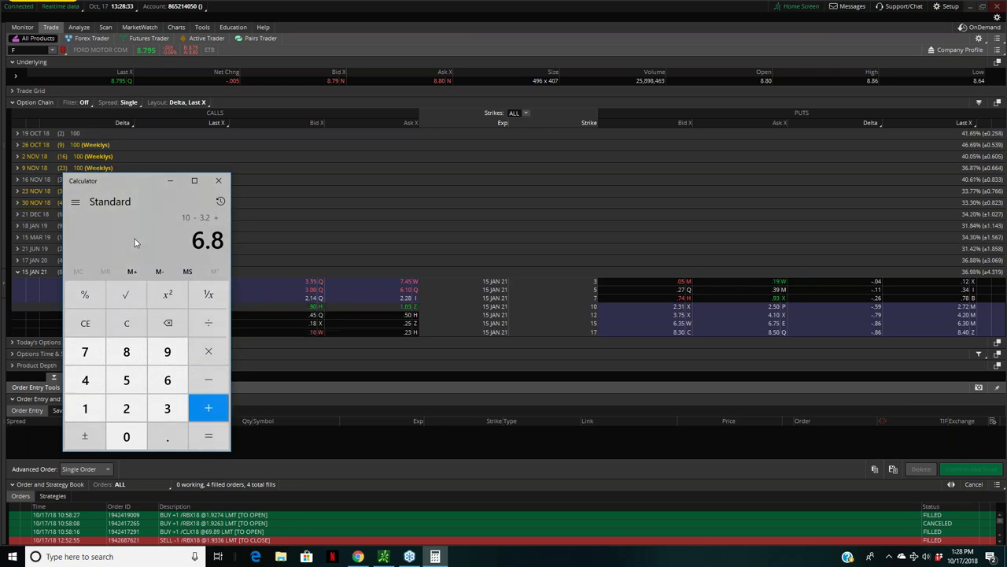
type("10.4")
key("plus")
key("slash")
type("2")
key("plus")
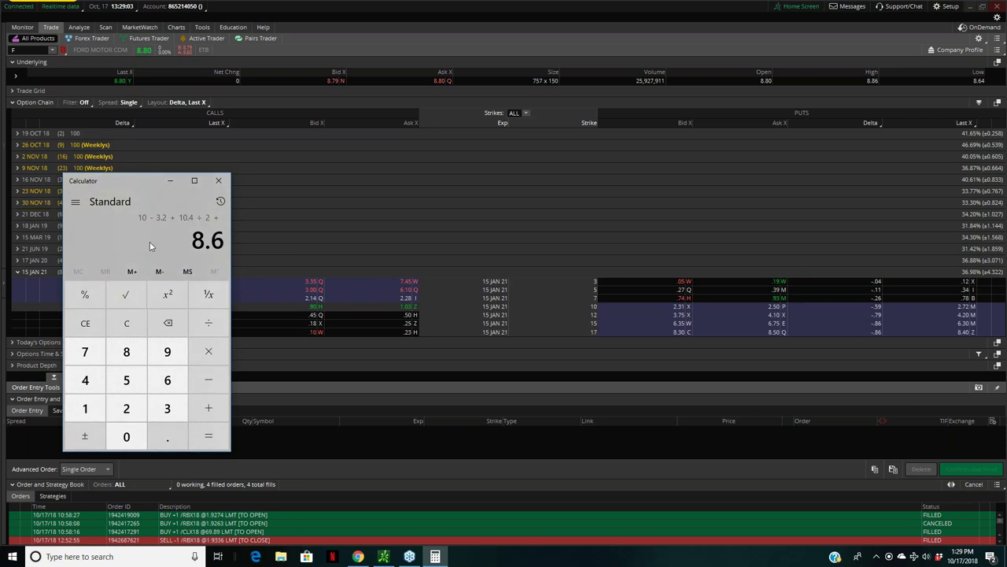
Step: Start a new calculation of 7 minus 1.5, add 10.406 and divide the sum by 2
left_click(122, 323)
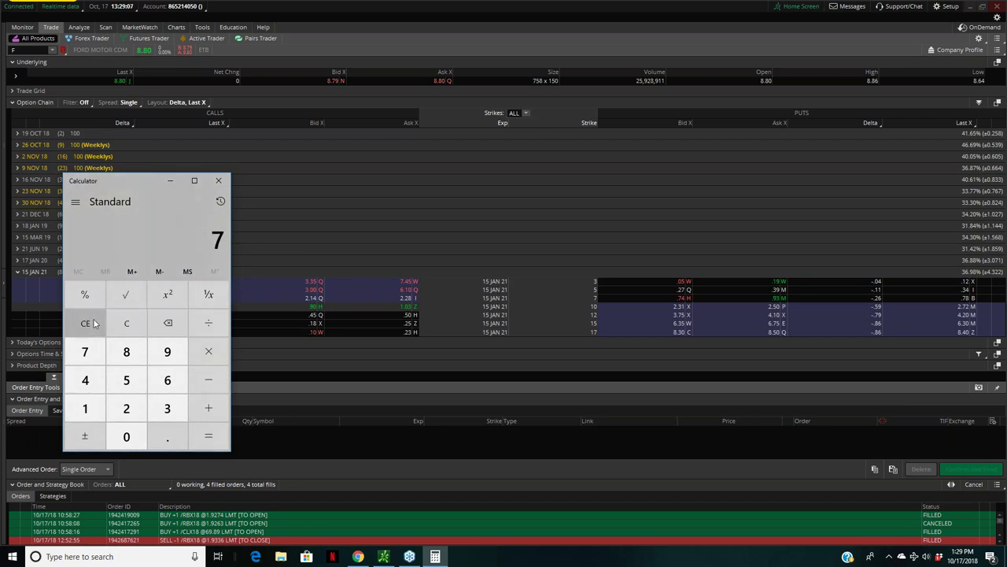
type("-1.5")
key("Return")
type("10.406+")
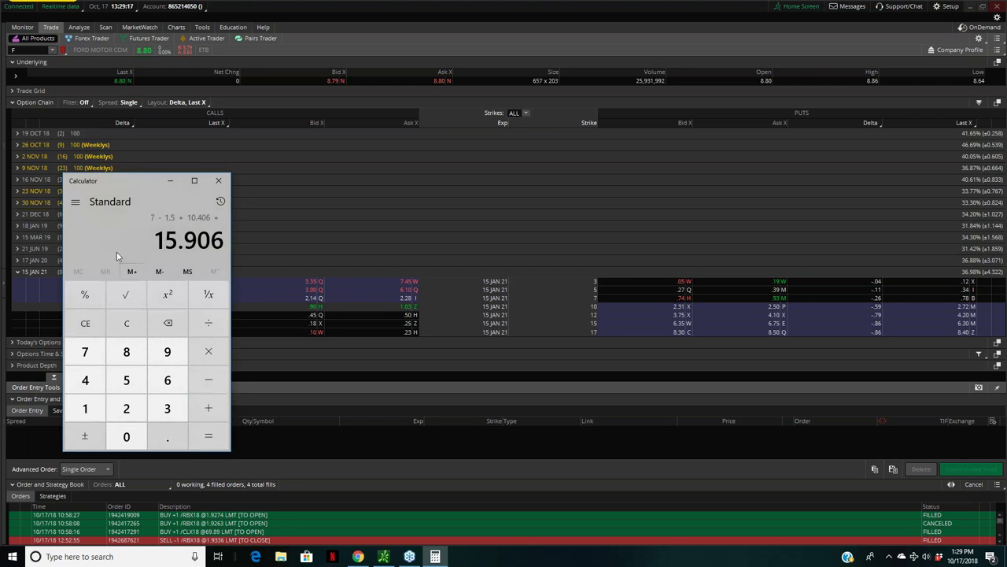
type("/2+")
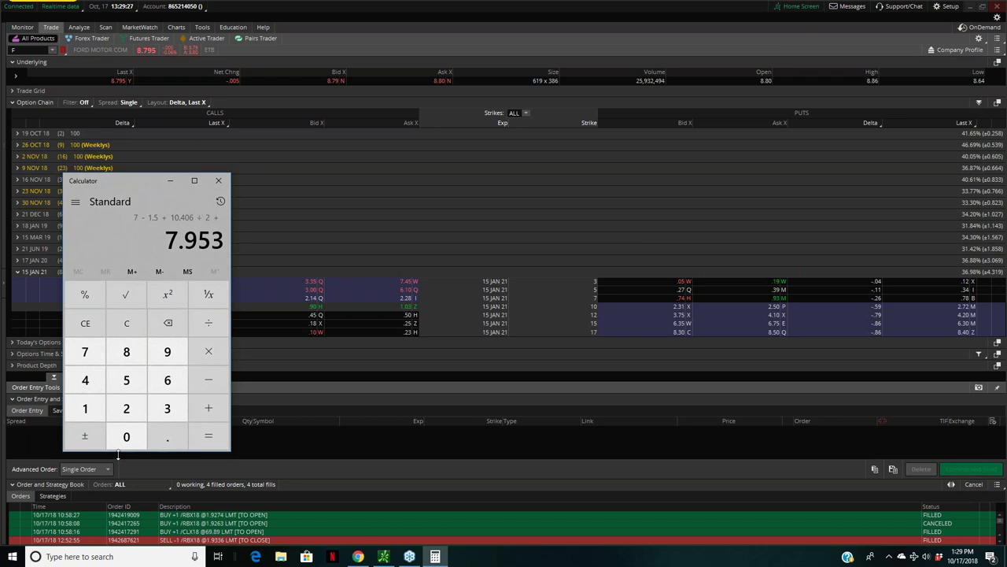
Step: Return to the PowerOptions portfolio, clear Calculator and bring the positions page back in front
left_click(968, 9)
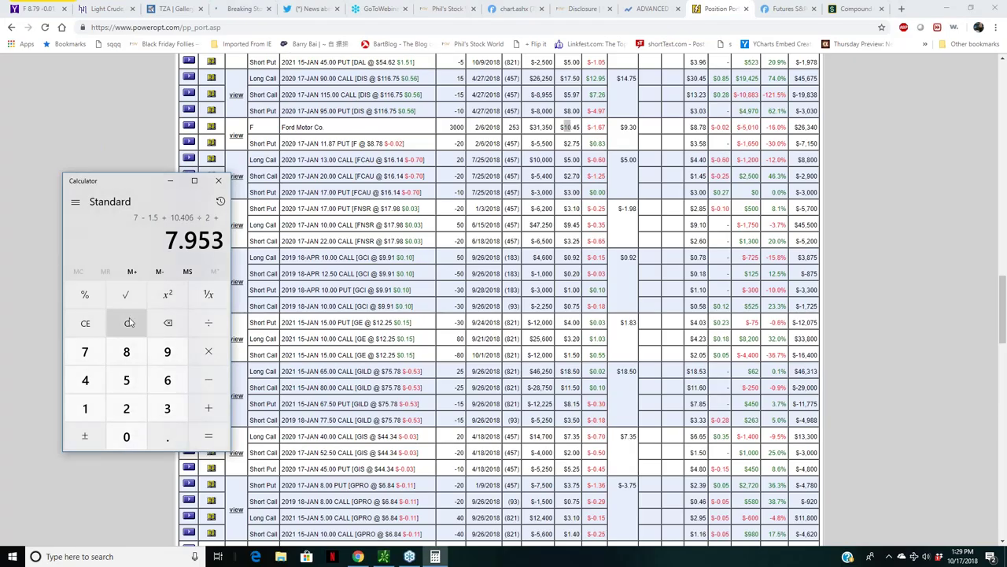
left_click(129, 319)
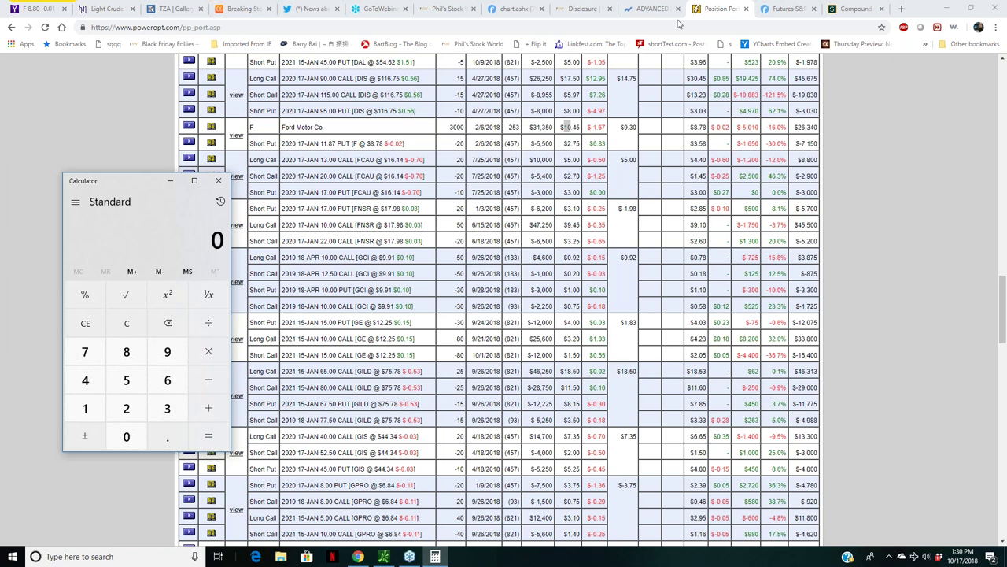
left_click(705, 10)
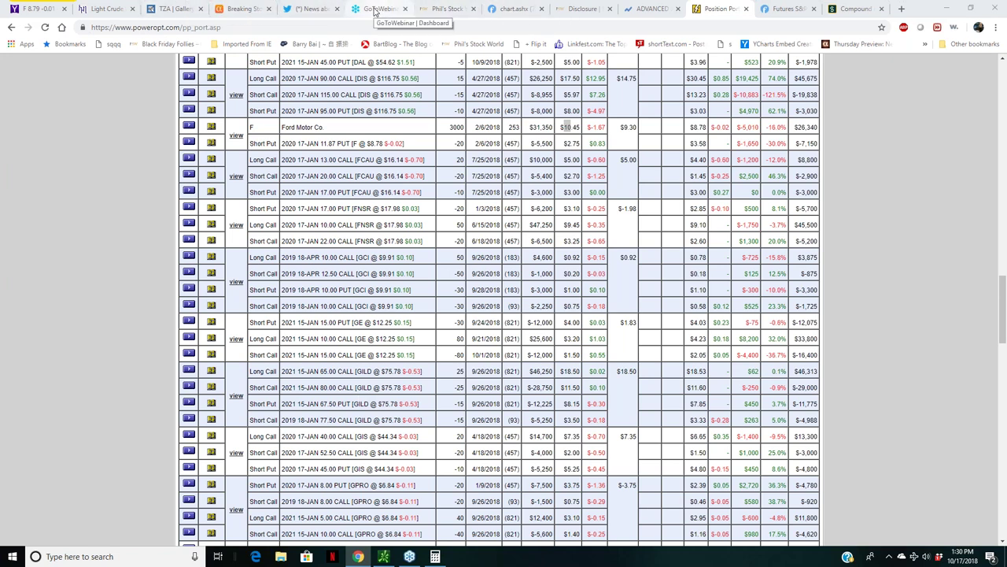
Step: Glance at Ford's daily chart, then switch to Stockopedia and look up the Ford Motor Co (F) stock report
left_click(512, 9)
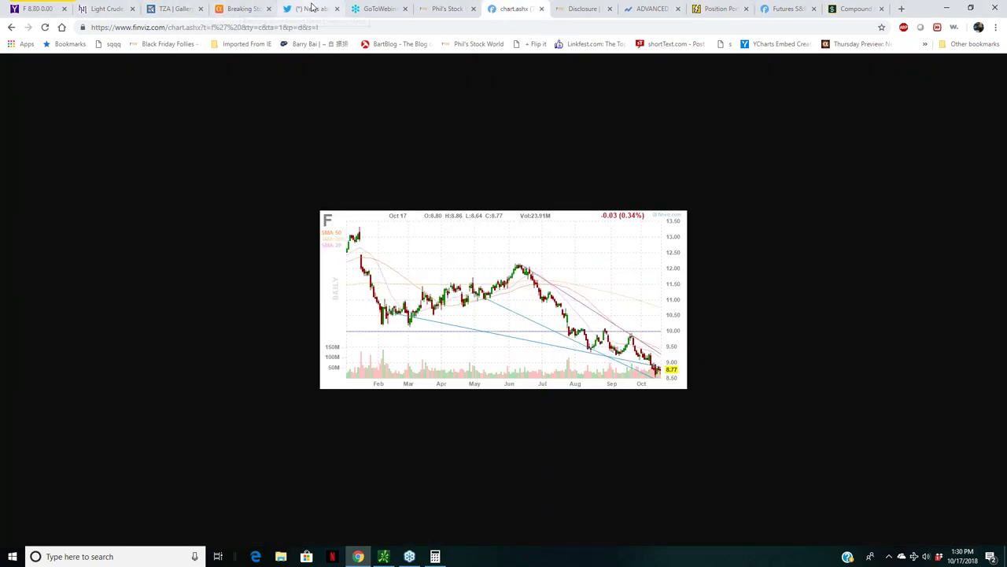
left_click(378, 9)
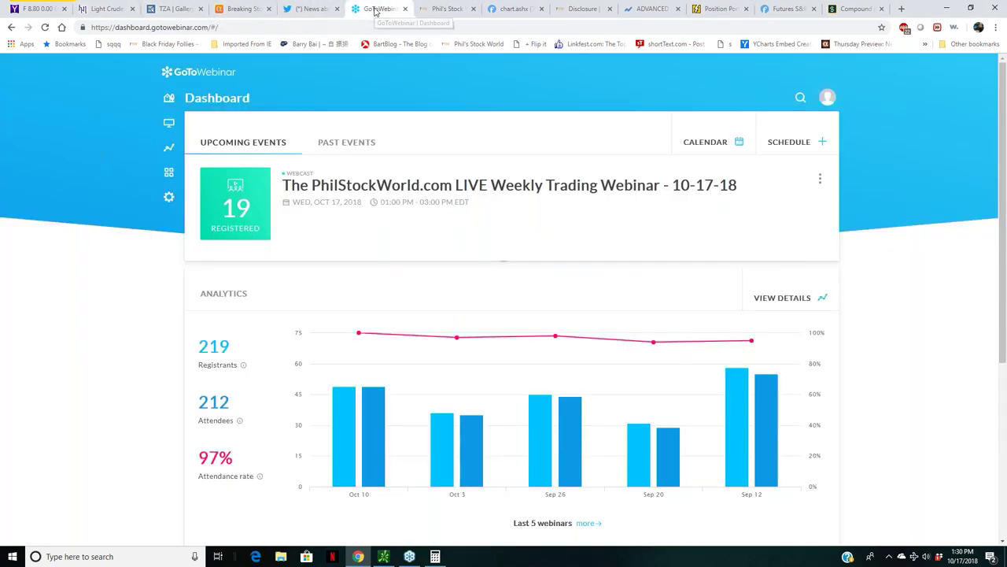
left_click(583, 9)
left_click(643, 9)
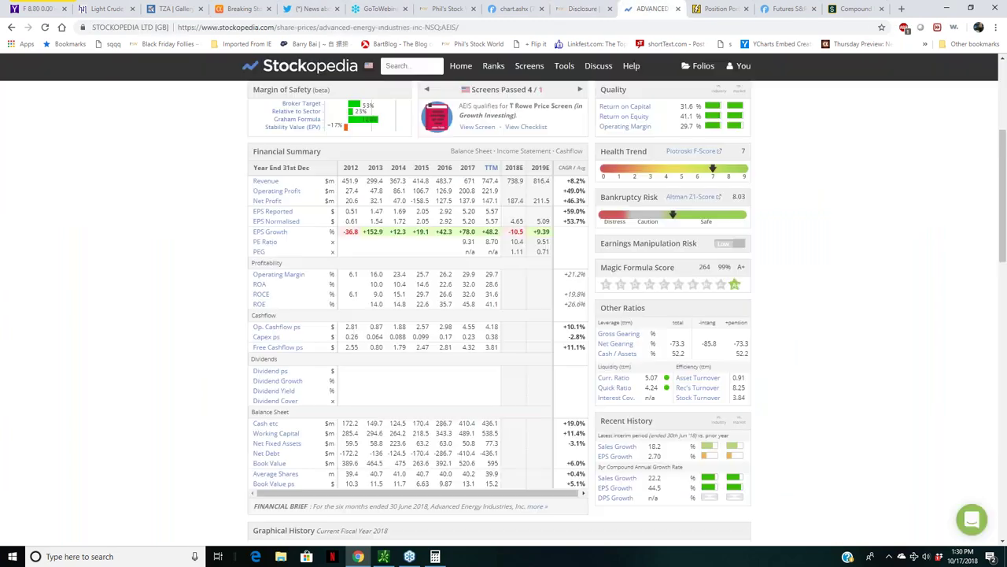
left_click(414, 66)
type("f")
left_click(423, 82)
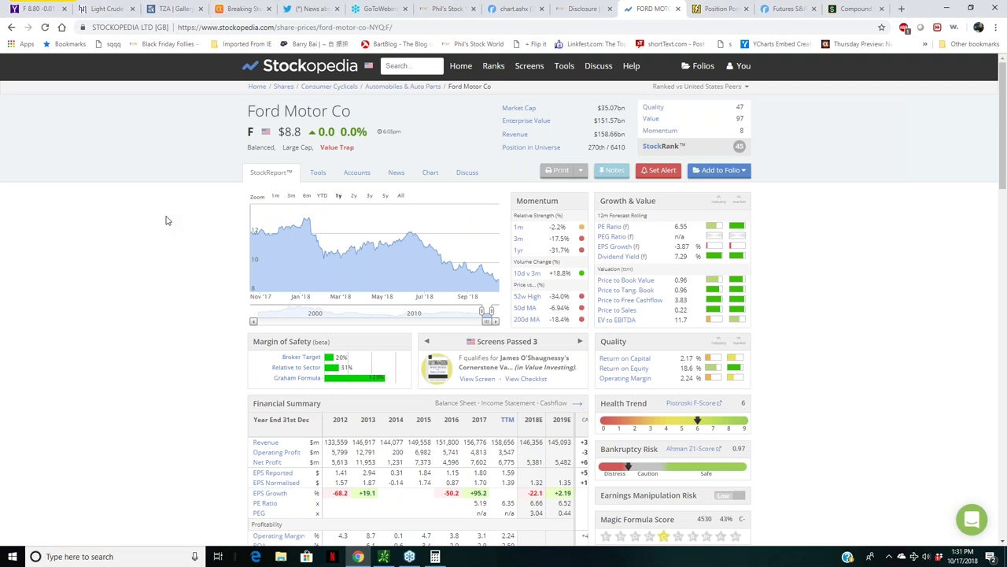
Step: Examine Ford's price chart, financial summary, valuation and dividend figures in the stock report
scroll(168, 220, "down", 4)
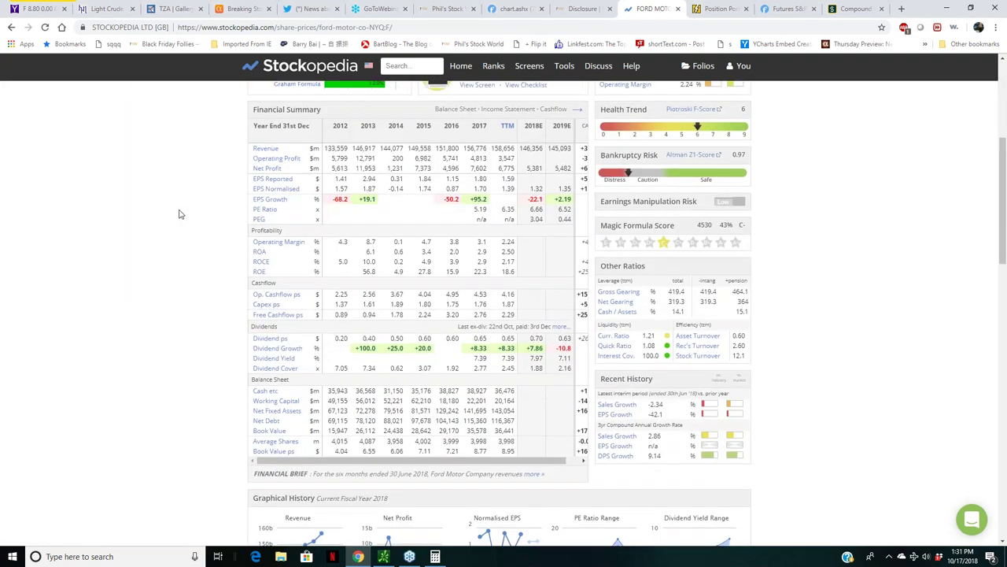
scroll(254, 203, "up", 1)
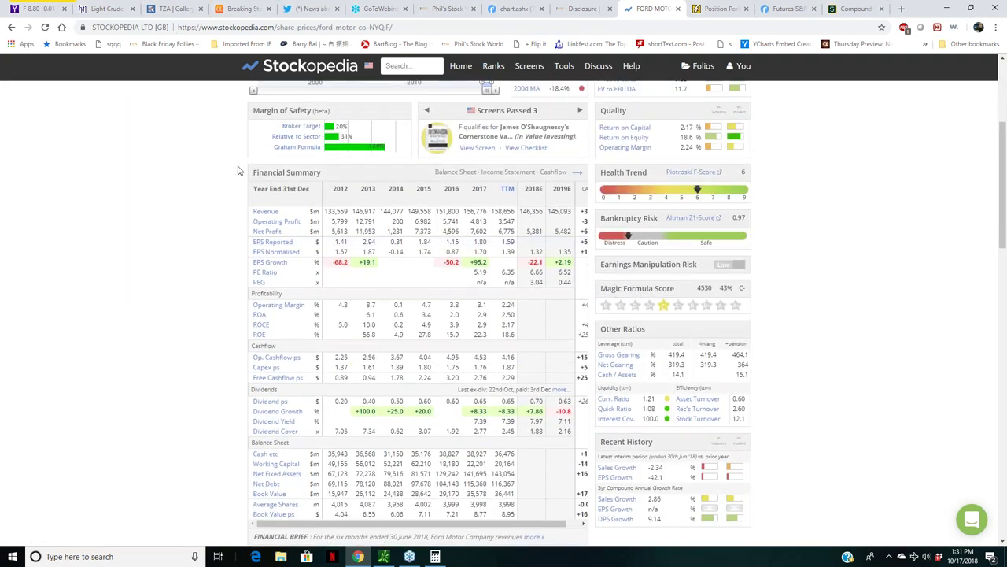
scroll(238, 169, "up", 1)
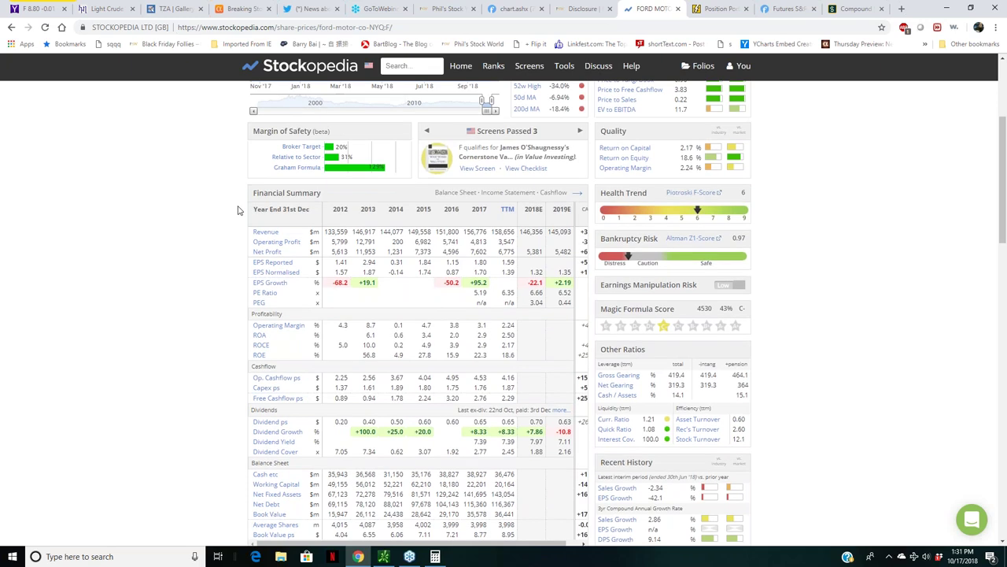
scroll(238, 210, "down", 1)
mouse_move(396, 203)
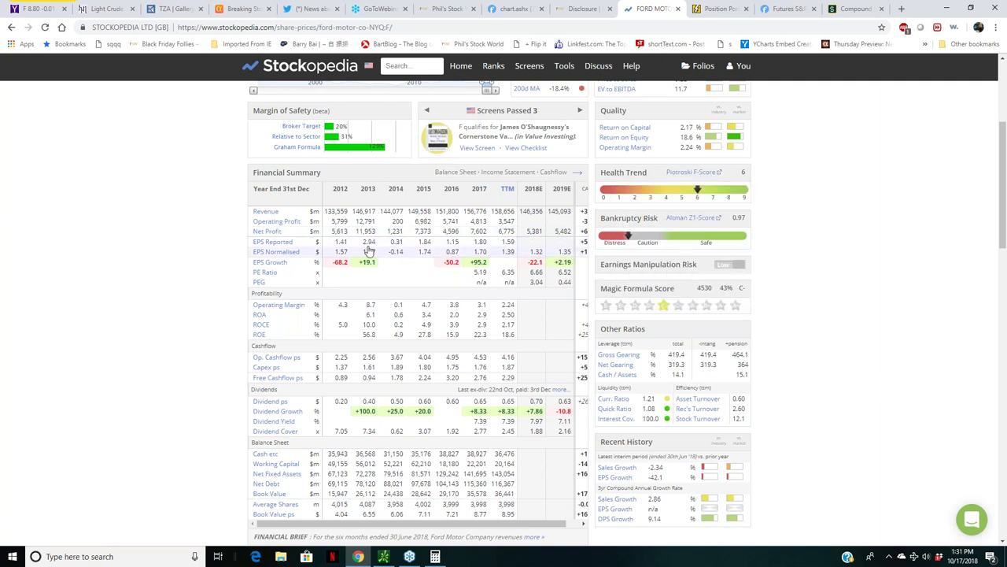
scroll(139, 225, "up", 3)
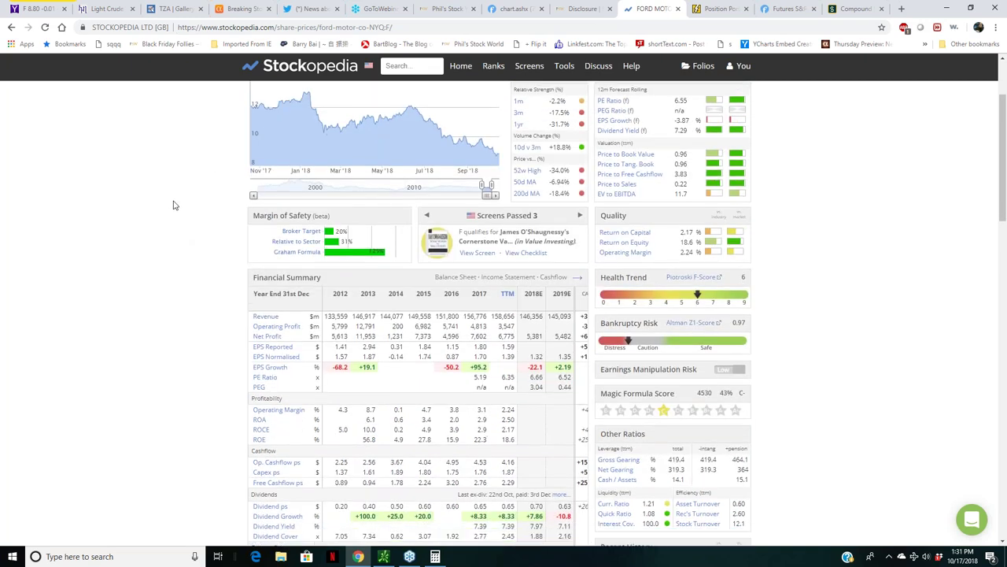
scroll(173, 203, "up", 2)
scroll(177, 236, "down", 6)
scroll(149, 240, "up", 1)
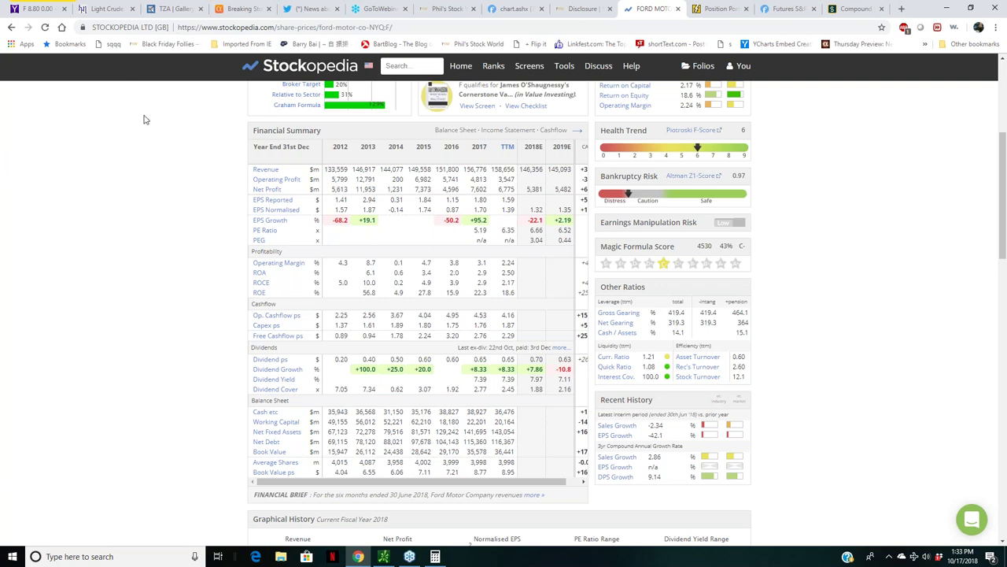
Step: Switch to the StockCharts GalleryView, load symbol F and examine Ford's weekly chart
left_click(175, 9)
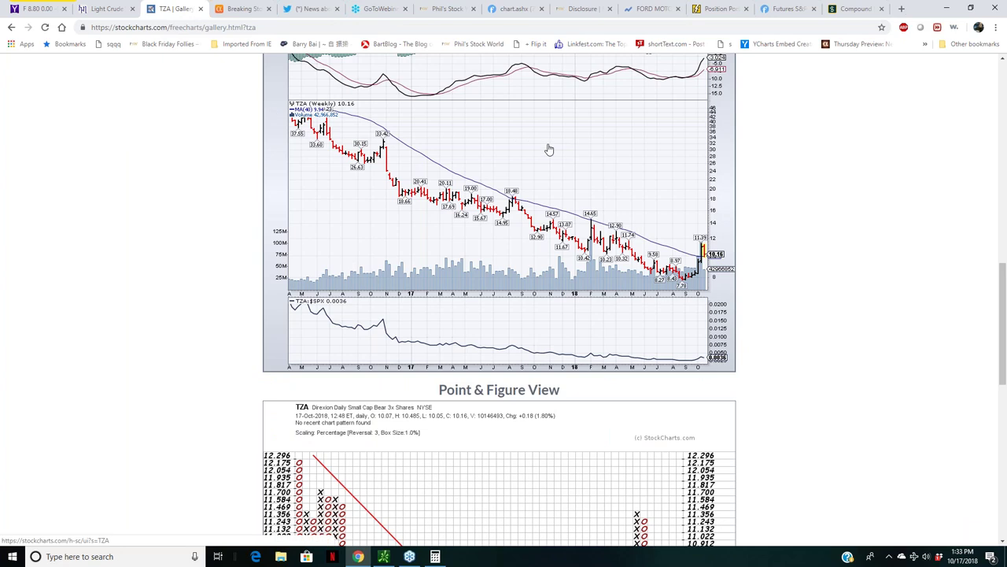
scroll(796, 249, "up", 8)
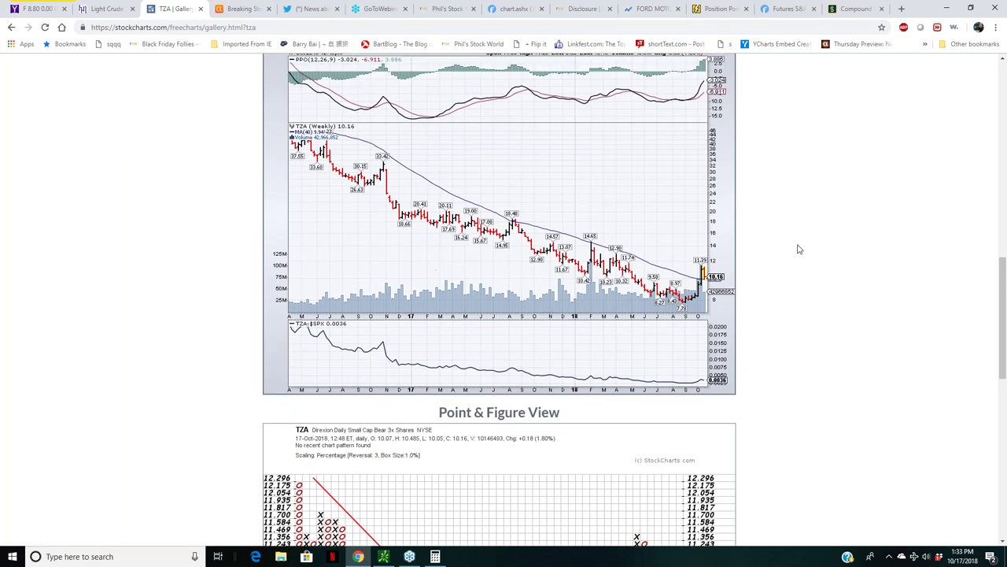
scroll(516, 120, "up", 3)
left_click(539, 121)
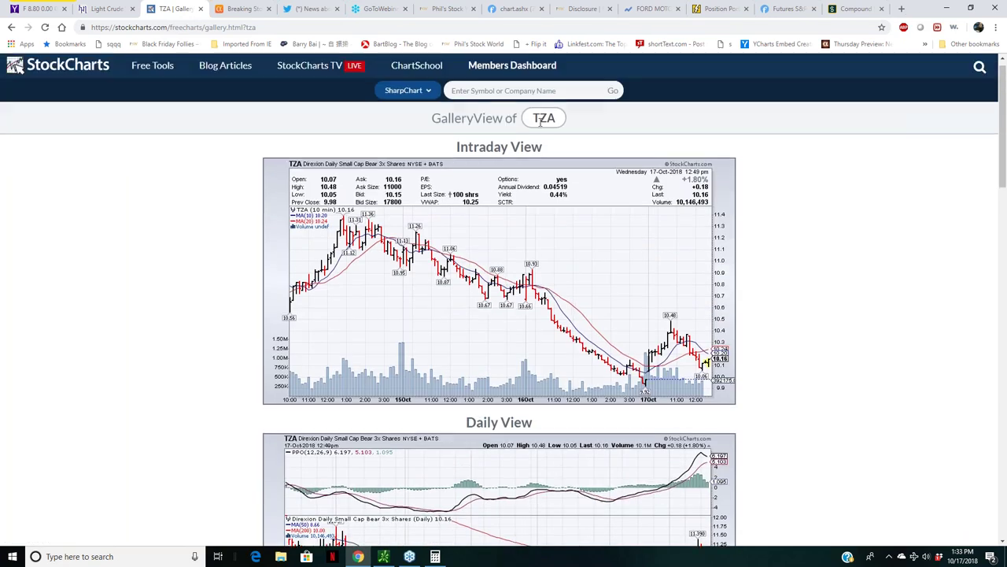
type("F")
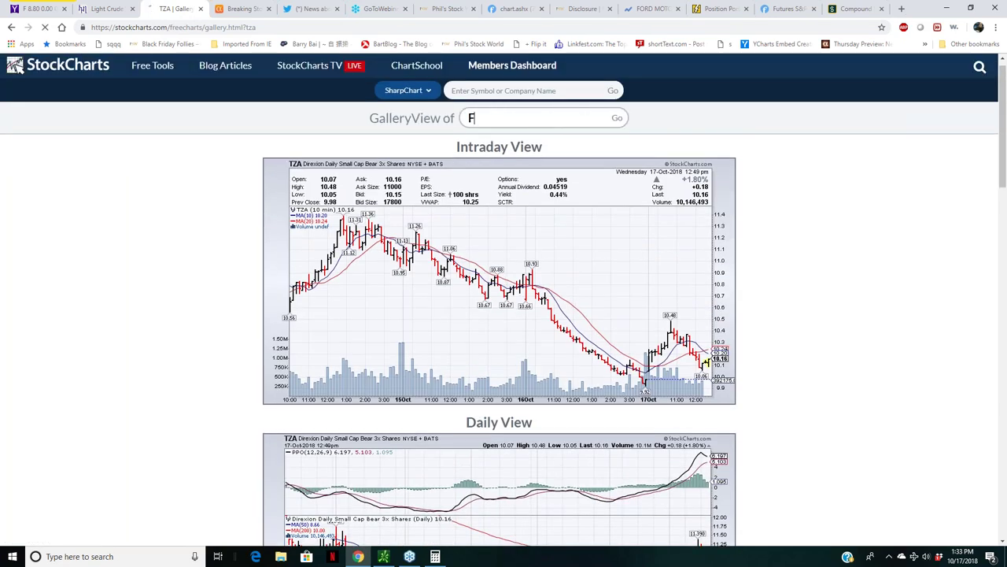
key("Return")
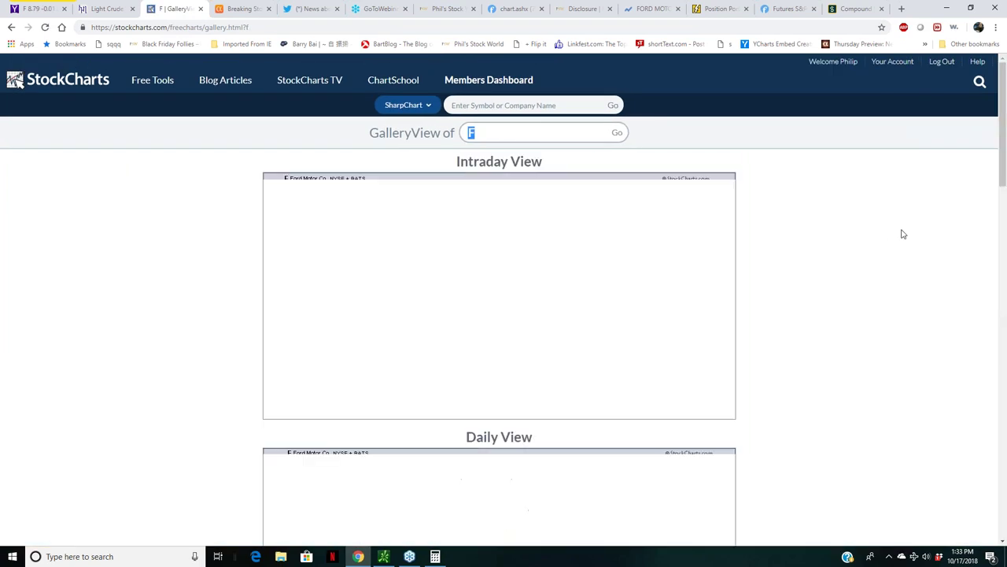
left_click_drag(1001, 181, 895, 370)
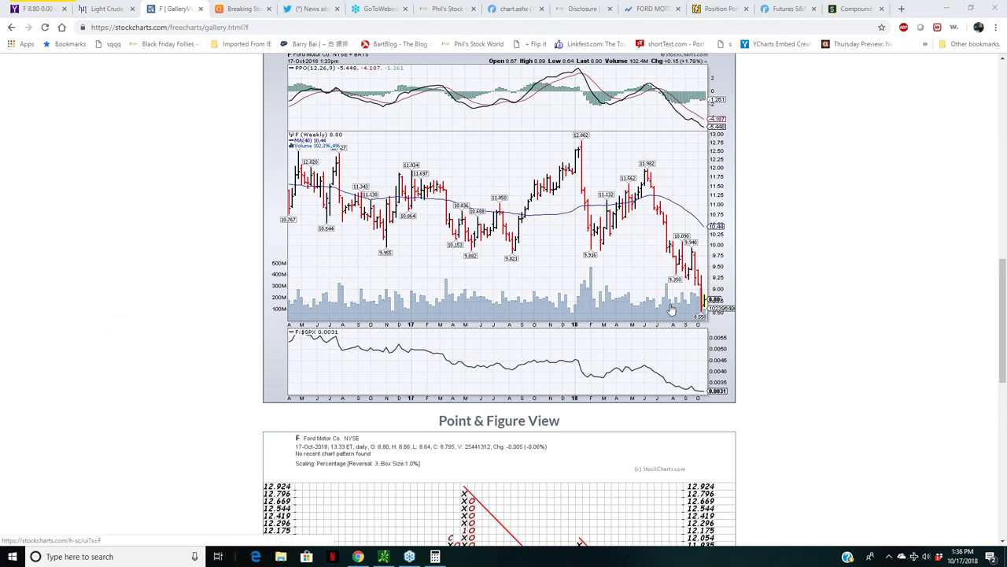
Step: Load symbol BJO in the StockCharts GalleryView and examine its weekly chart
left_click_drag(1002, 294, 995, 322)
scroll(995, 322, "up", 2)
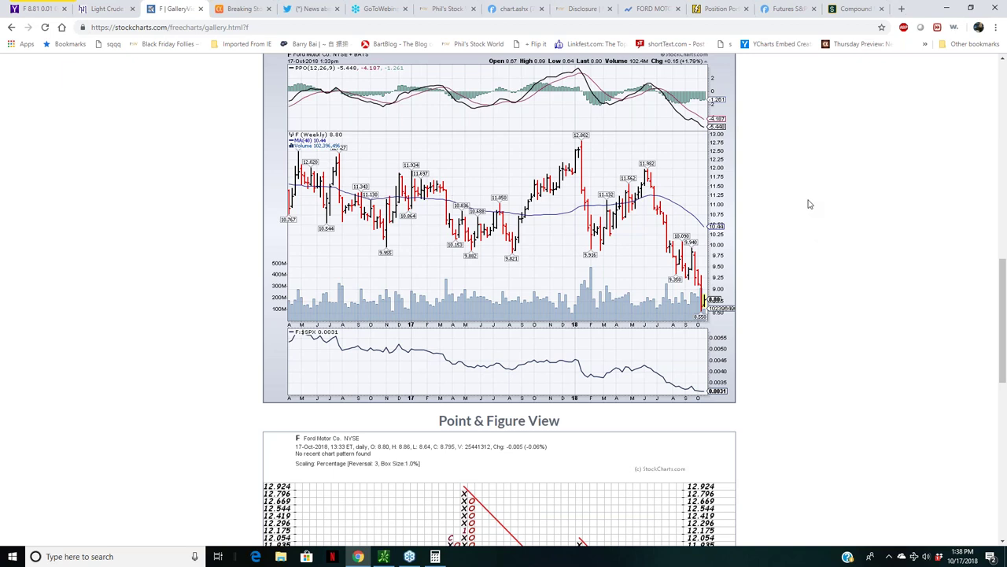
scroll(737, 105, "up", 8)
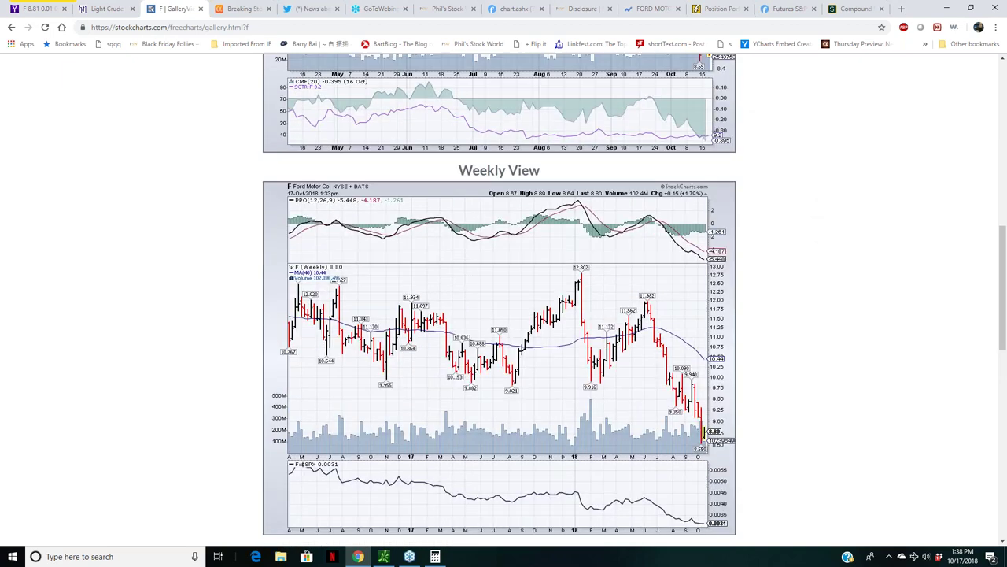
scroll(482, 96, "up", 6)
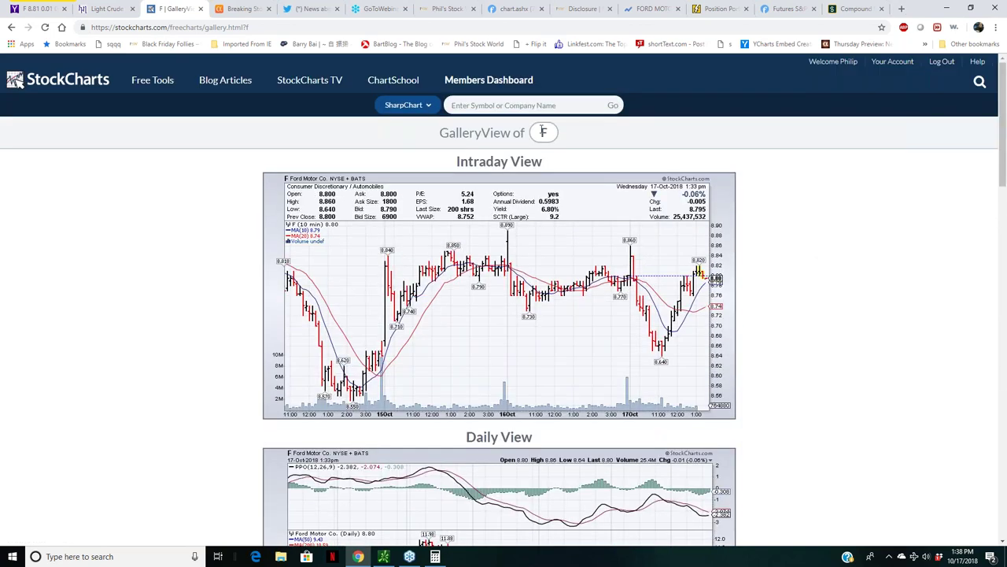
left_click(542, 131)
type("BJO")
key("Return")
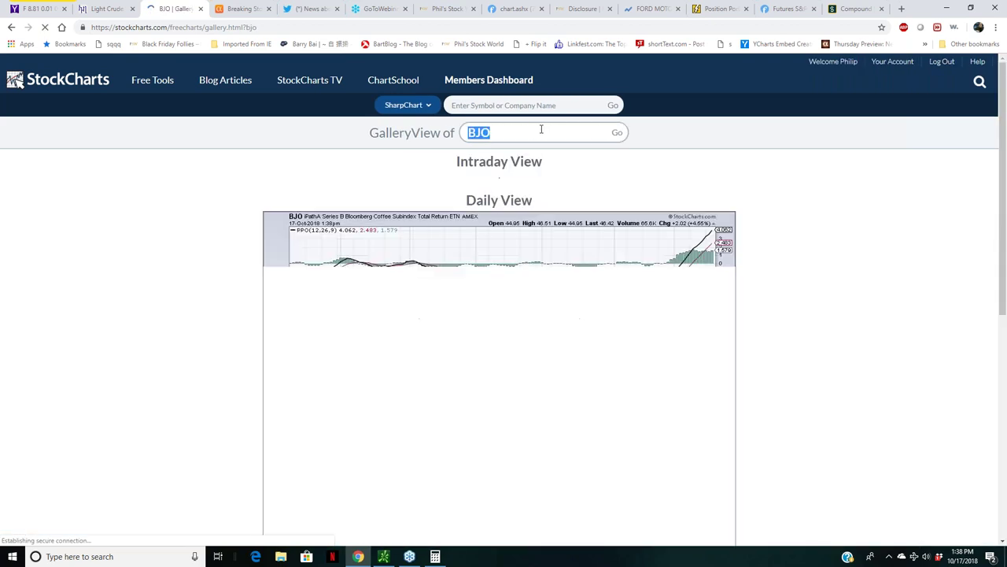
left_click_drag(1004, 177, 947, 313)
scroll(947, 314, "up", 1)
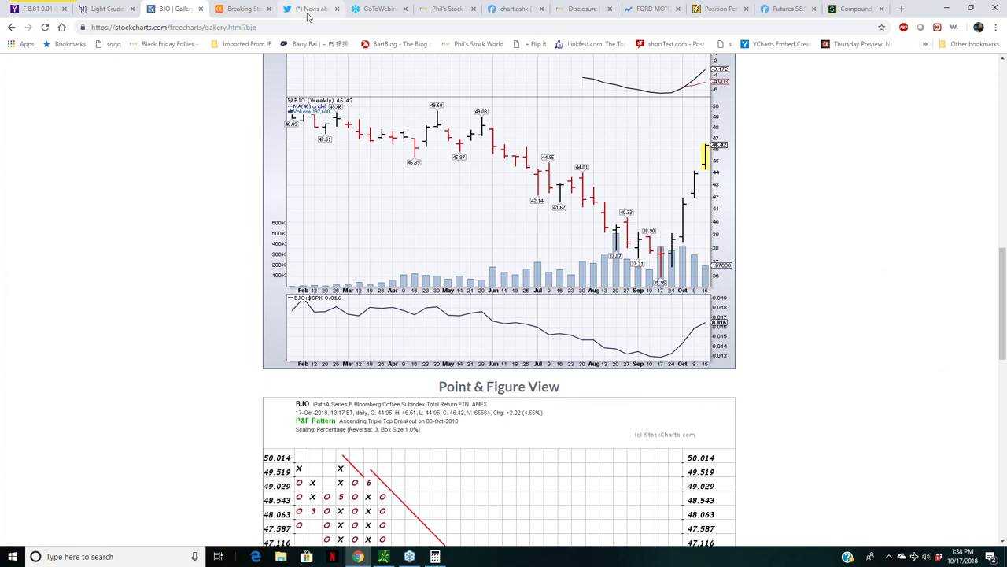
Step: Switch to the Finviz futures charts and view the Coffee chart at monthly and weekly intervals
left_click(539, 7)
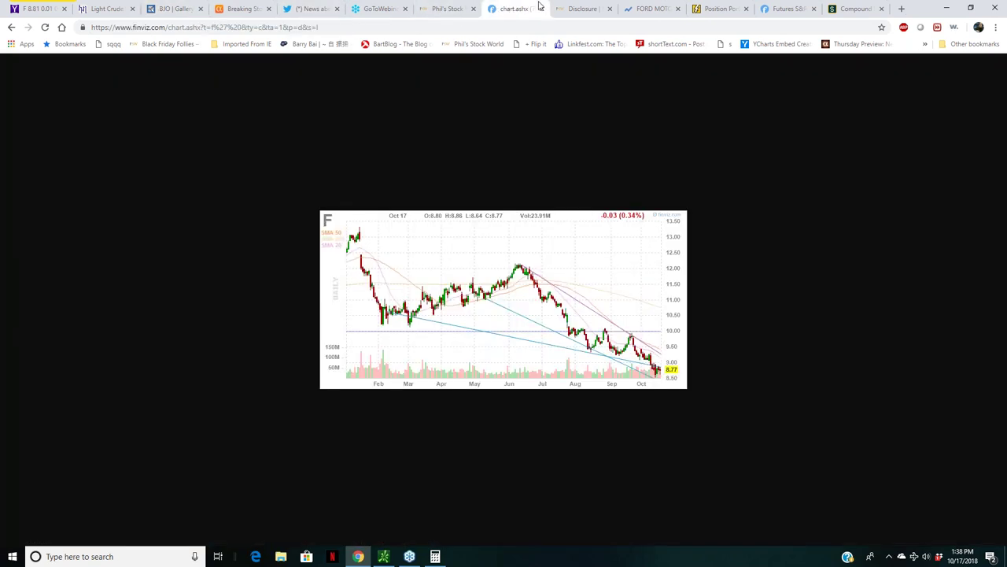
left_click(311, 10)
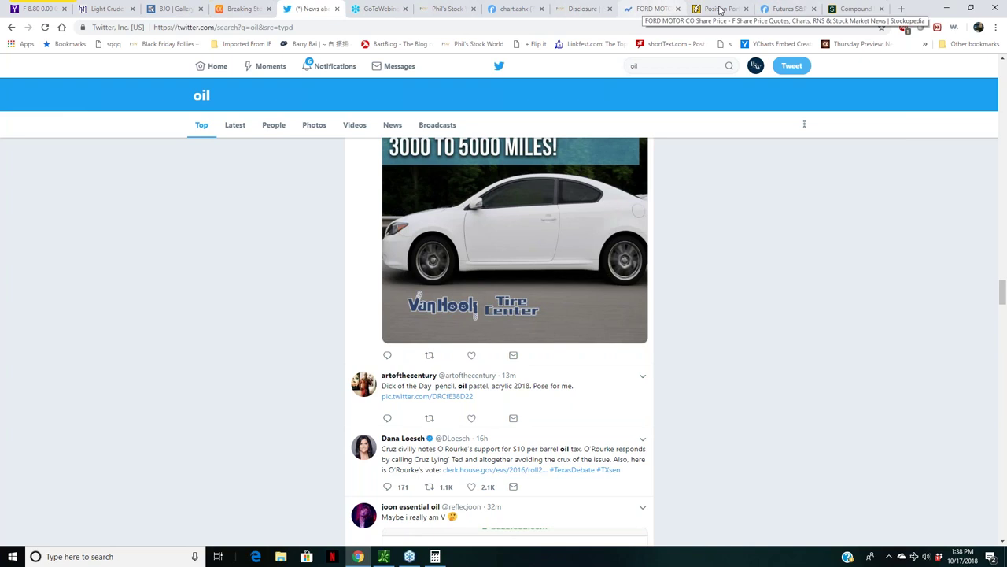
left_click(783, 9)
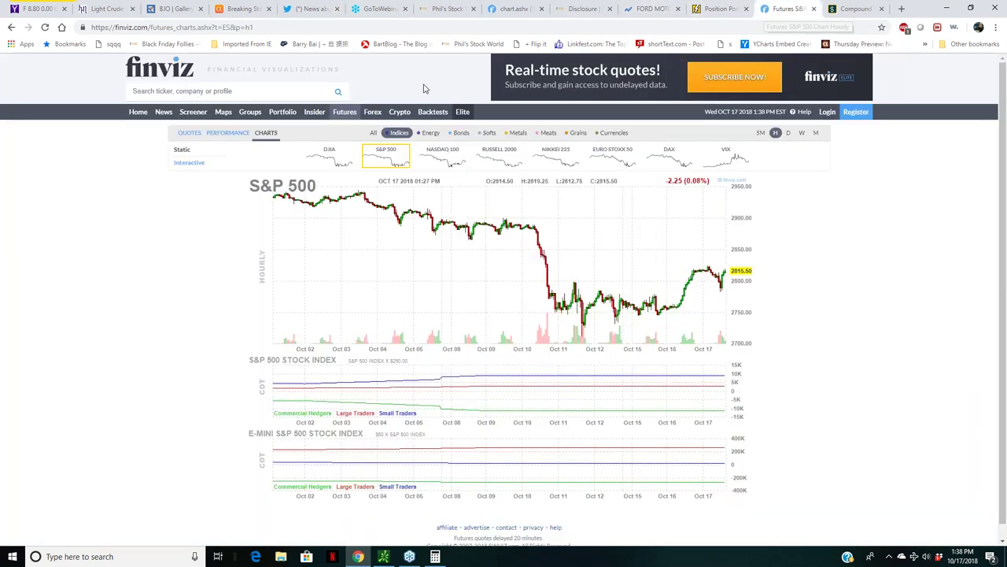
left_click(487, 137)
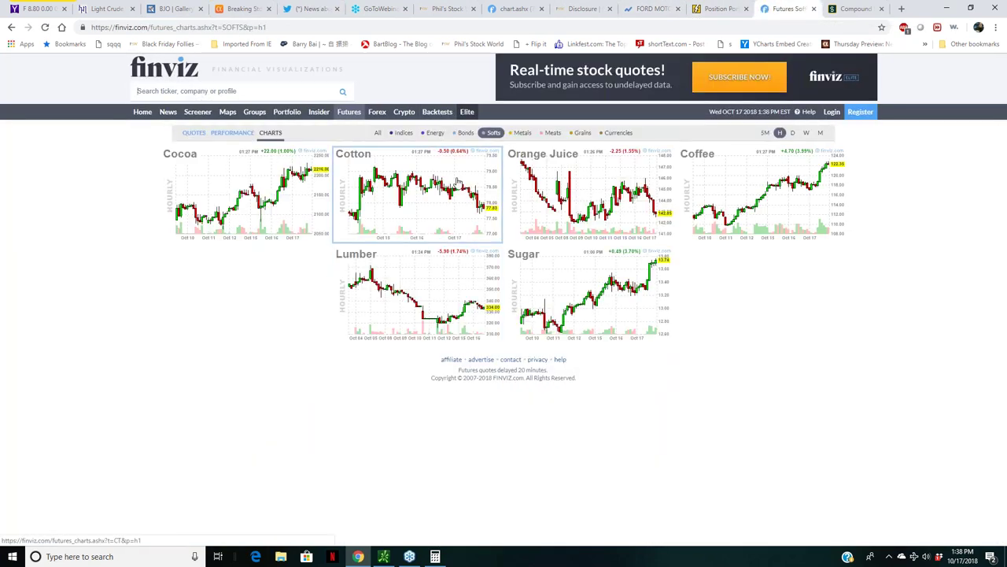
left_click(699, 190)
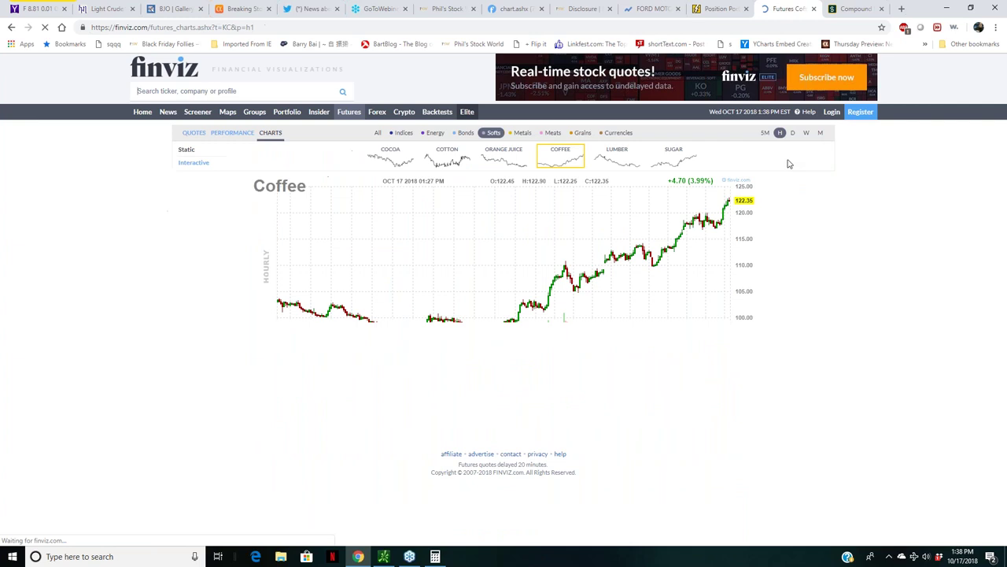
left_click(820, 132)
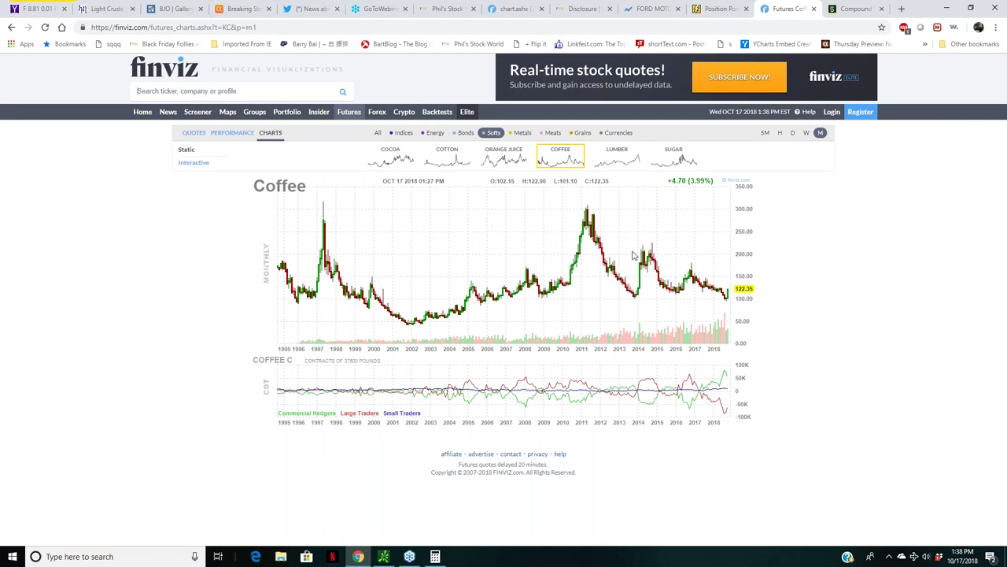
left_click(805, 133)
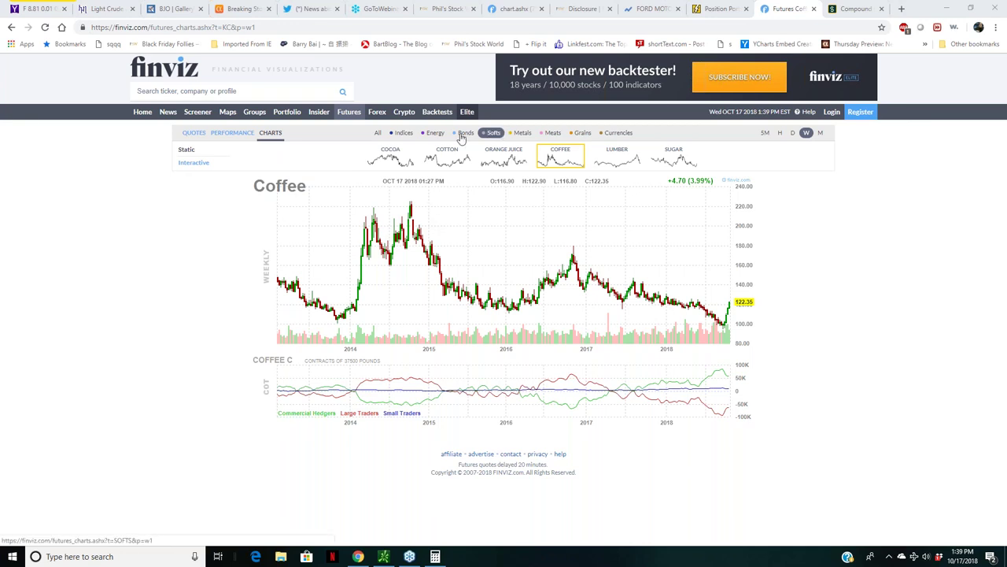
Step: View the weekly Crude Oil WTI and Natural Gas charts among the energy futures
left_click(435, 133)
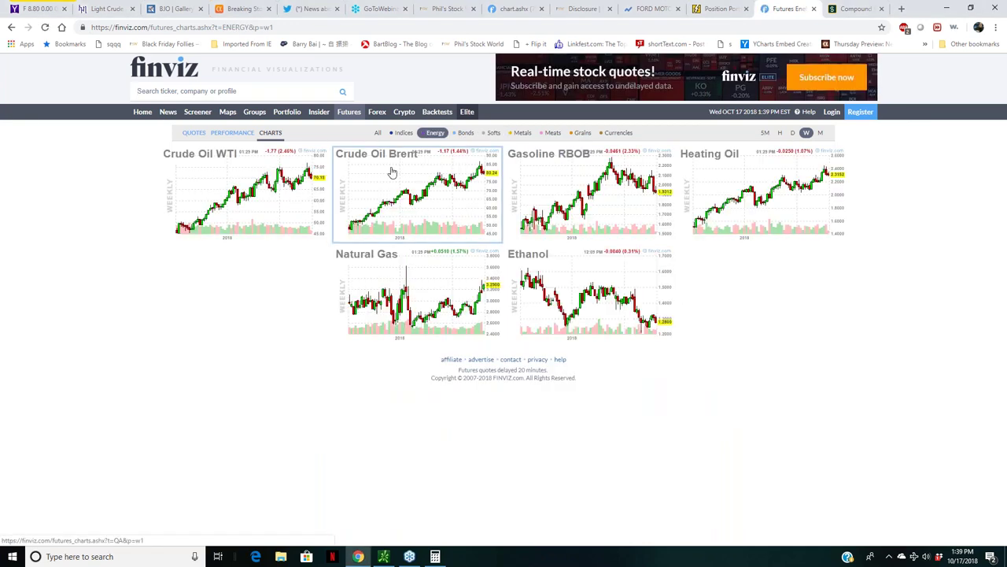
left_click(259, 197)
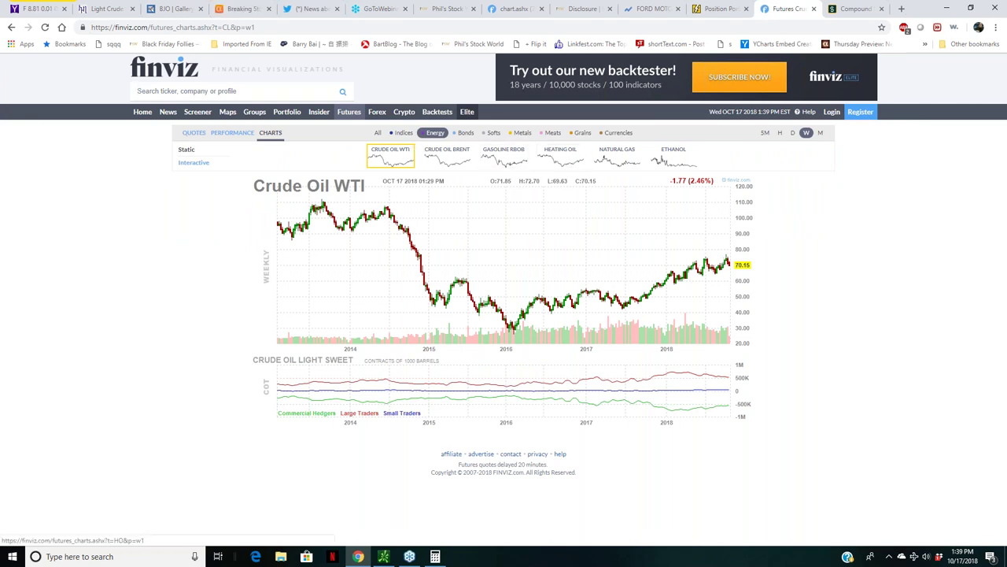
left_click(615, 160)
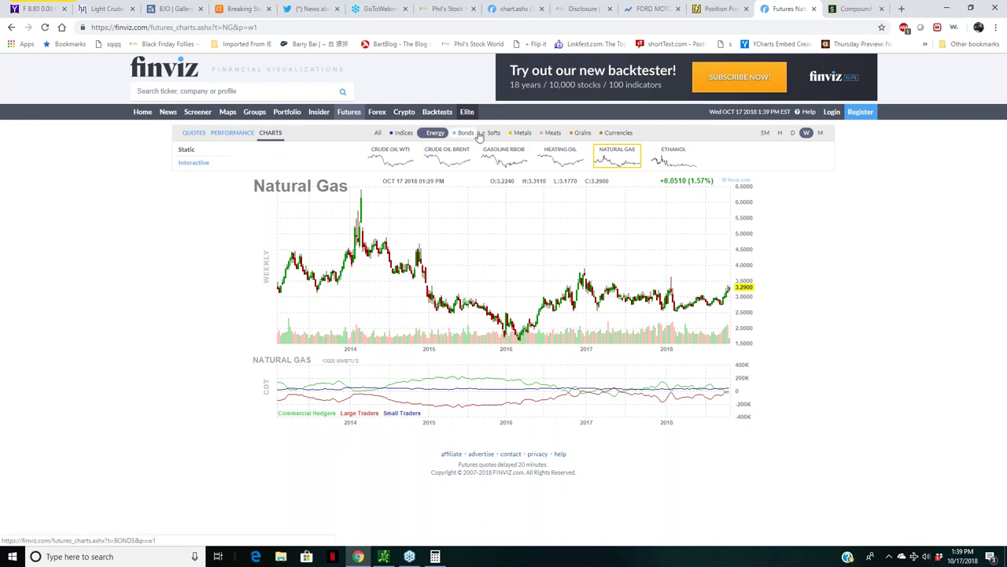
Step: View the weekly Gold futures chart, followed by the weekly S&P 500 index chart
left_click(524, 135)
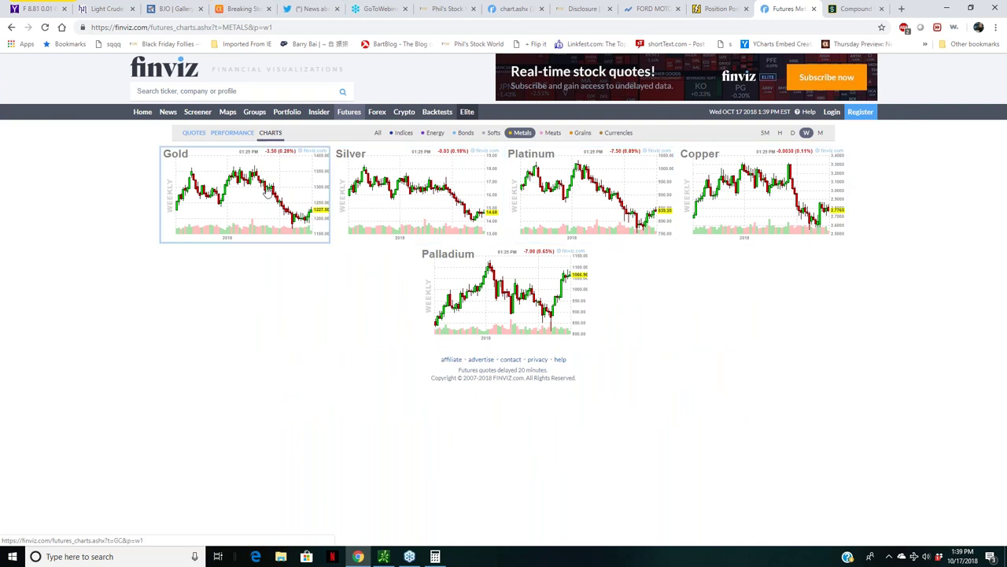
left_click(253, 218)
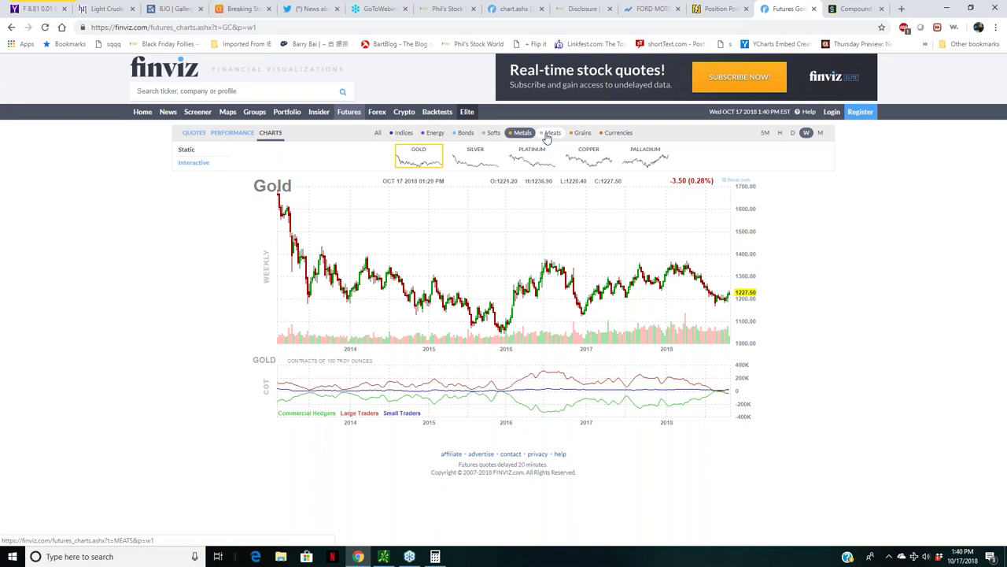
left_click(400, 134)
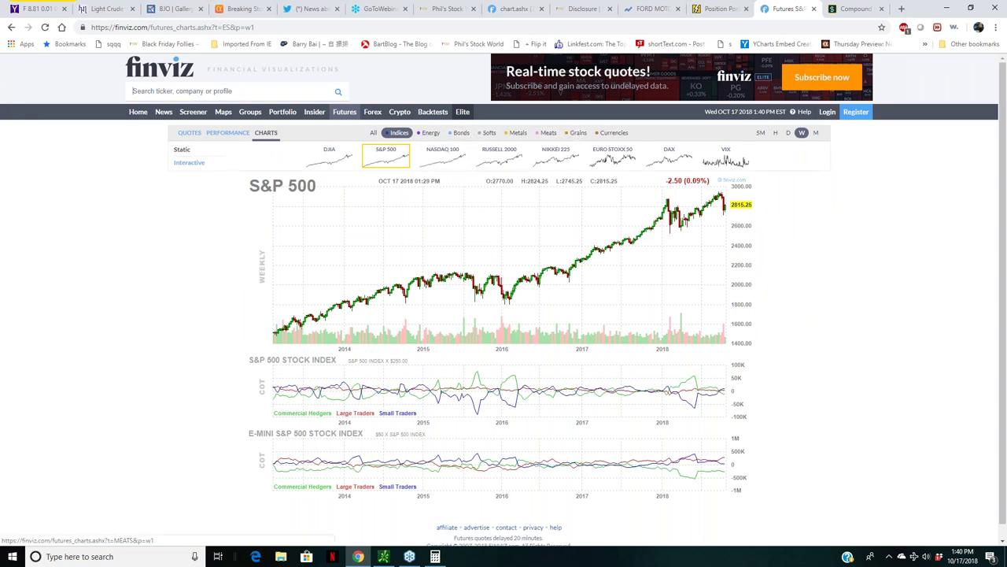
Step: Go back to the softs futures and compare the weekly Lumber and Coffee charts
left_click(485, 134)
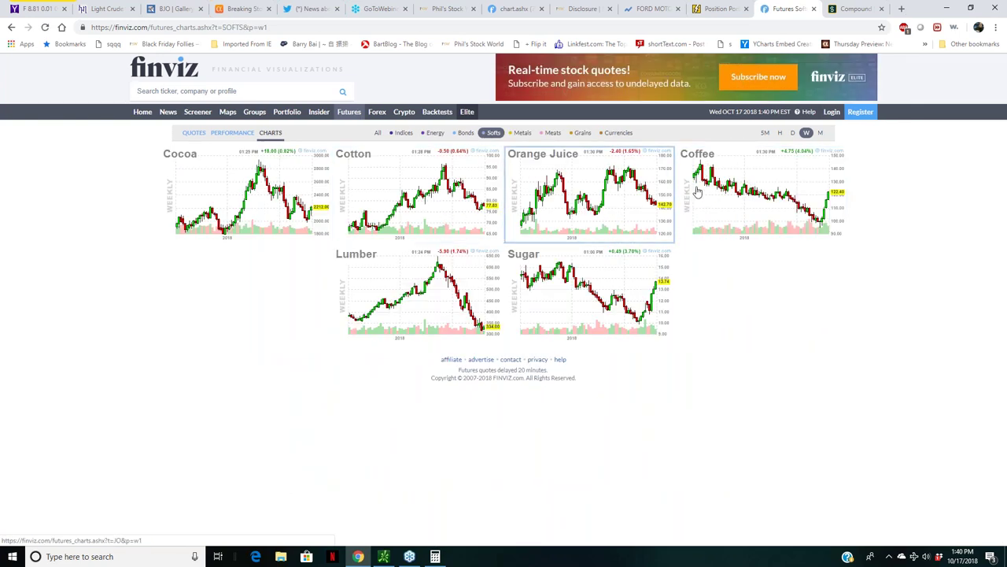
left_click(401, 270)
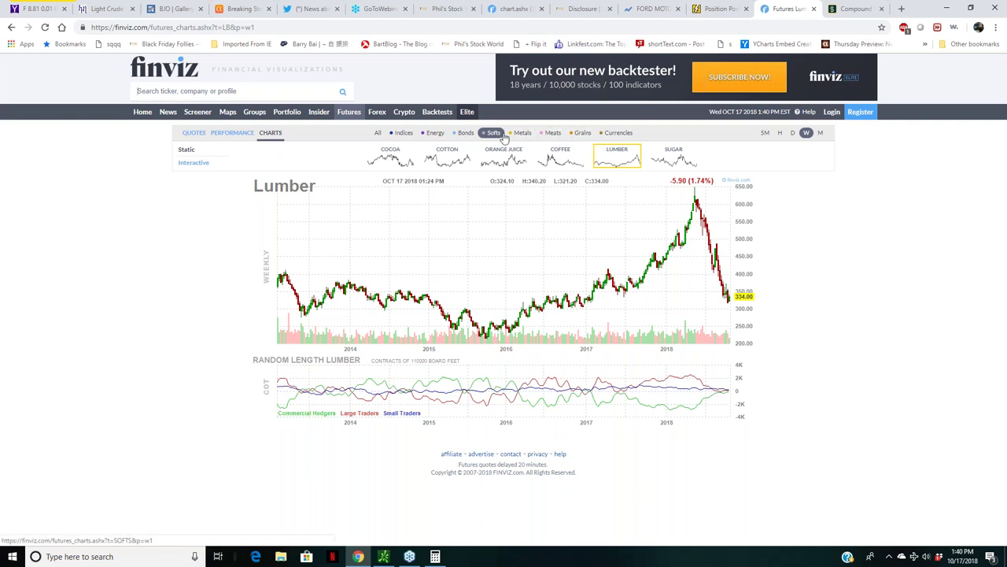
left_click(574, 157)
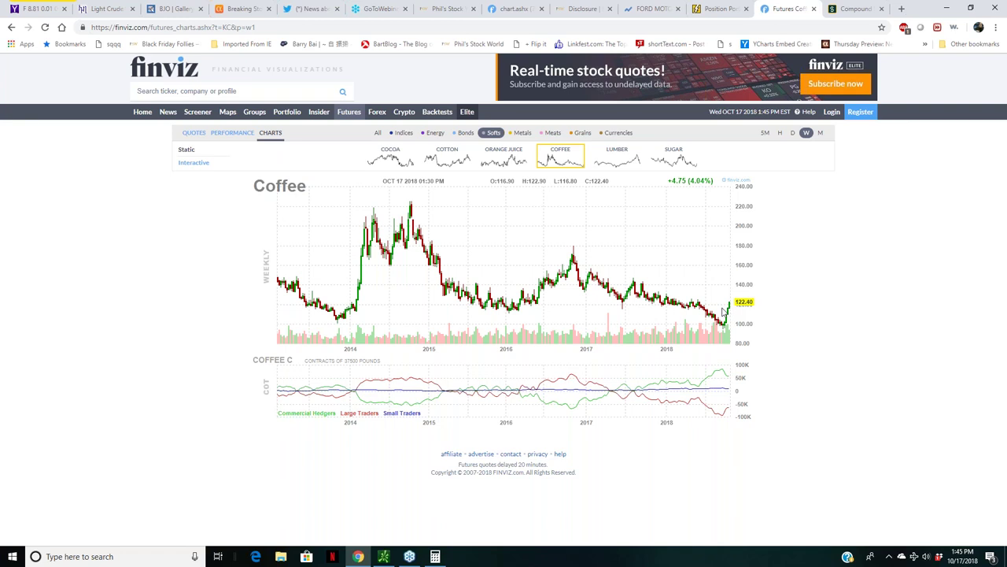
Step: Switch to the PowerOptions page and select the Option Opportunity Portfolio (OOP)
left_click(245, 9)
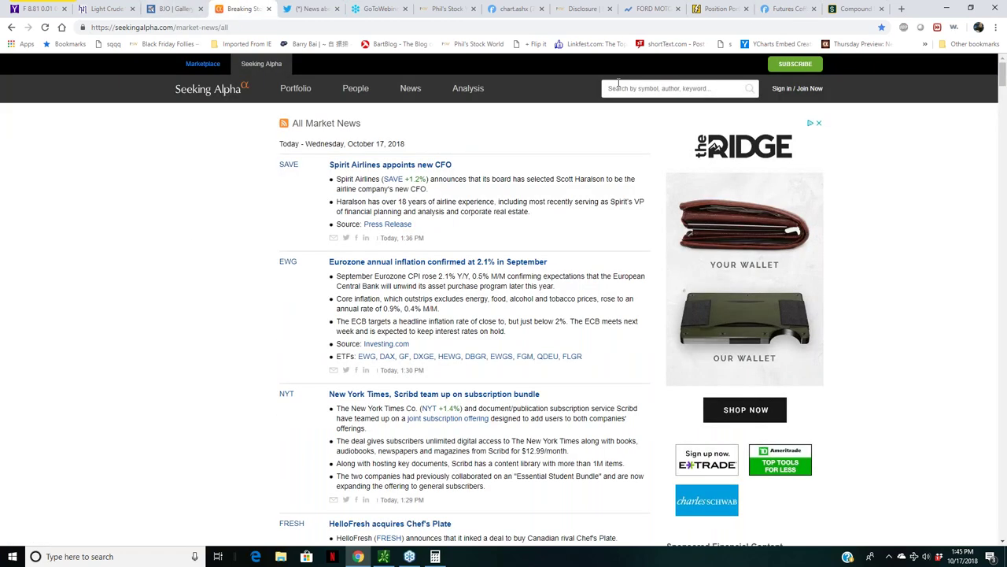
left_click(717, 8)
left_click_drag(1002, 309, 993, 79)
left_click(391, 170)
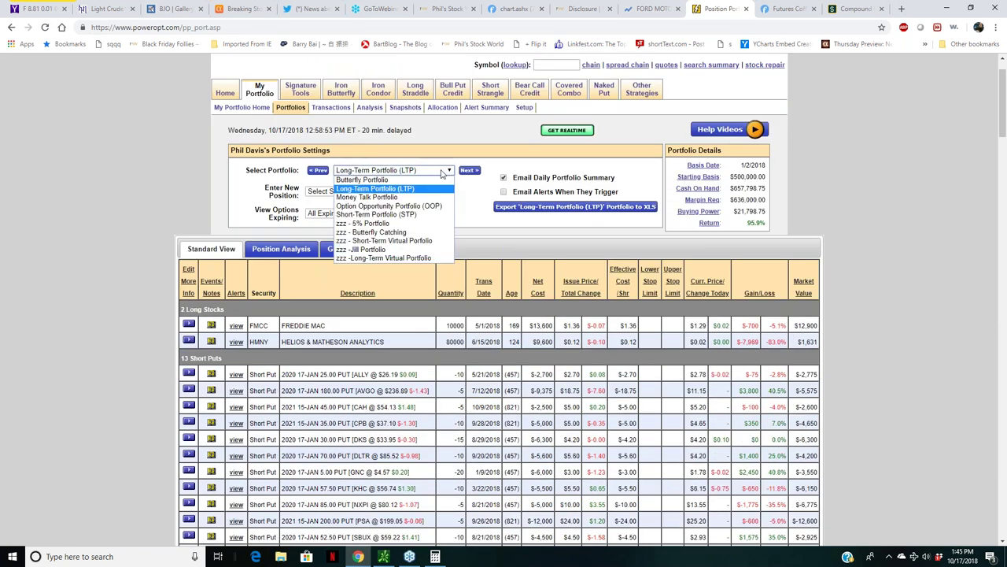
left_click(380, 205)
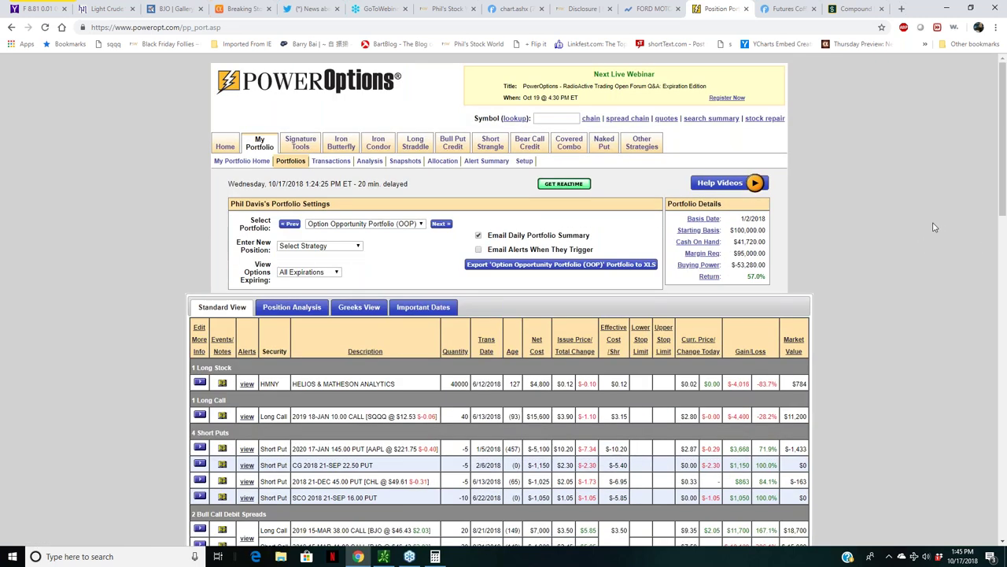
Step: Examine the Option Opportunity Portfolio positions, focusing on the BJO bull call debit spread
scroll(934, 227, "down", 5)
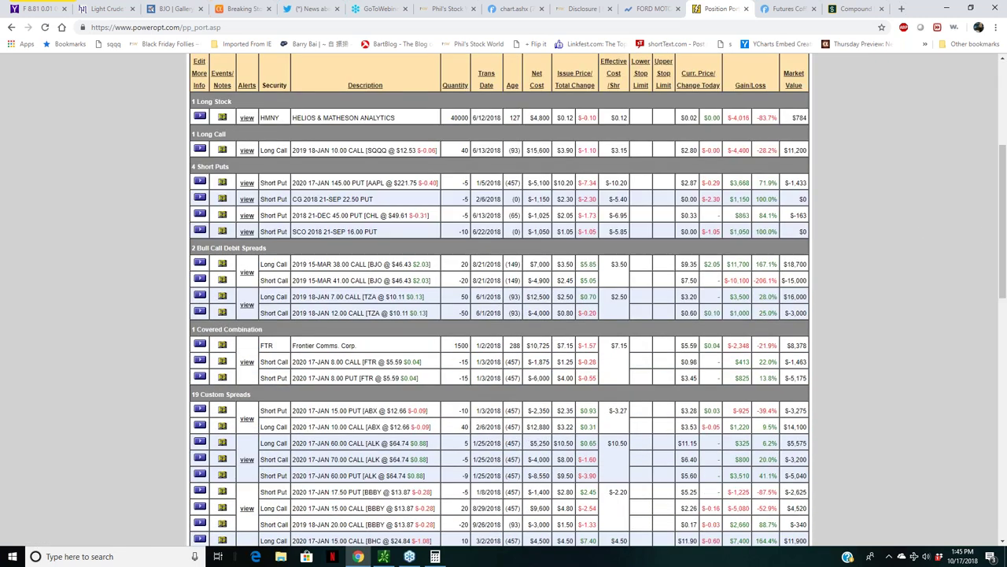
scroll(416, 206, "up", 3)
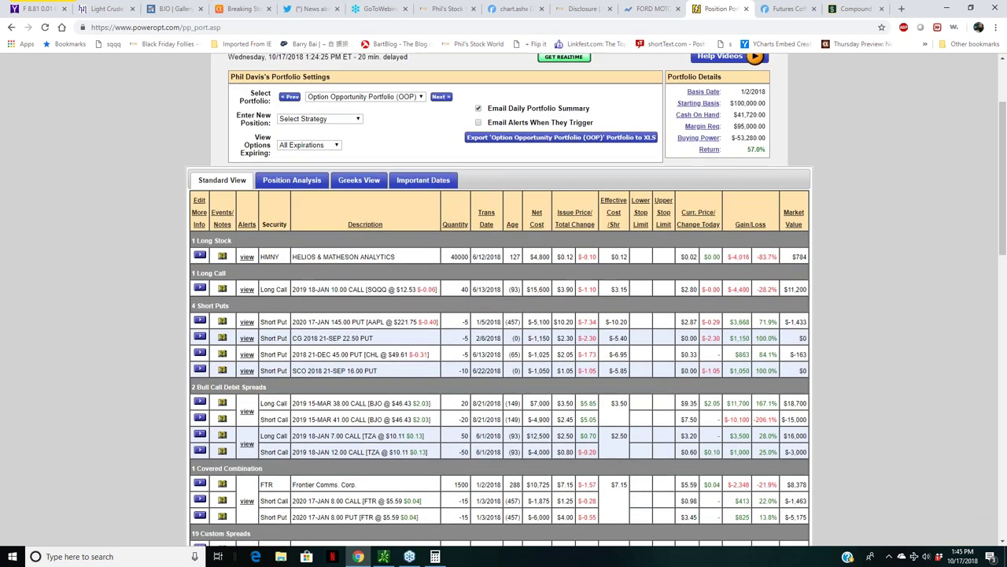
scroll(500, 314, "down", 1)
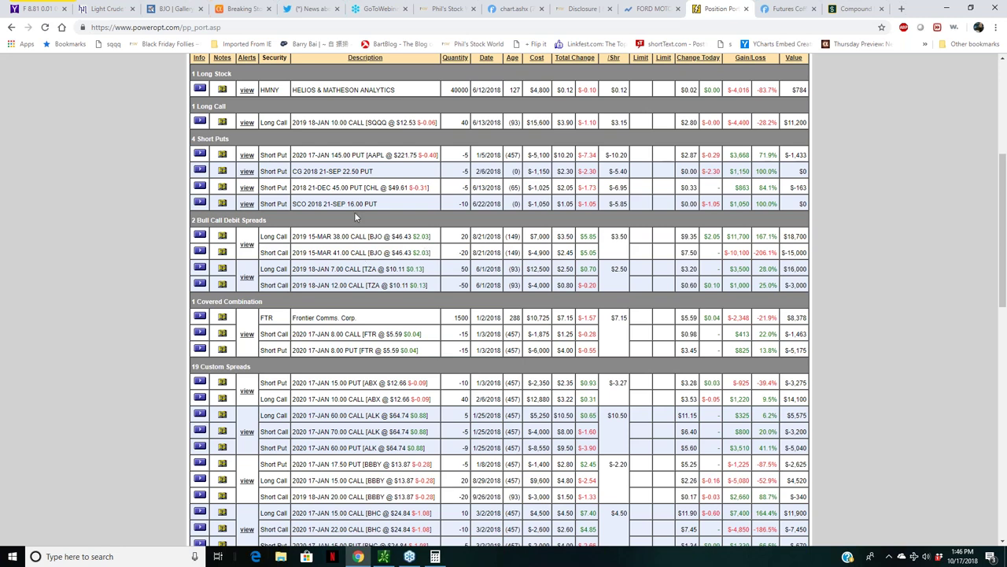
scroll(364, 214, "up", 1)
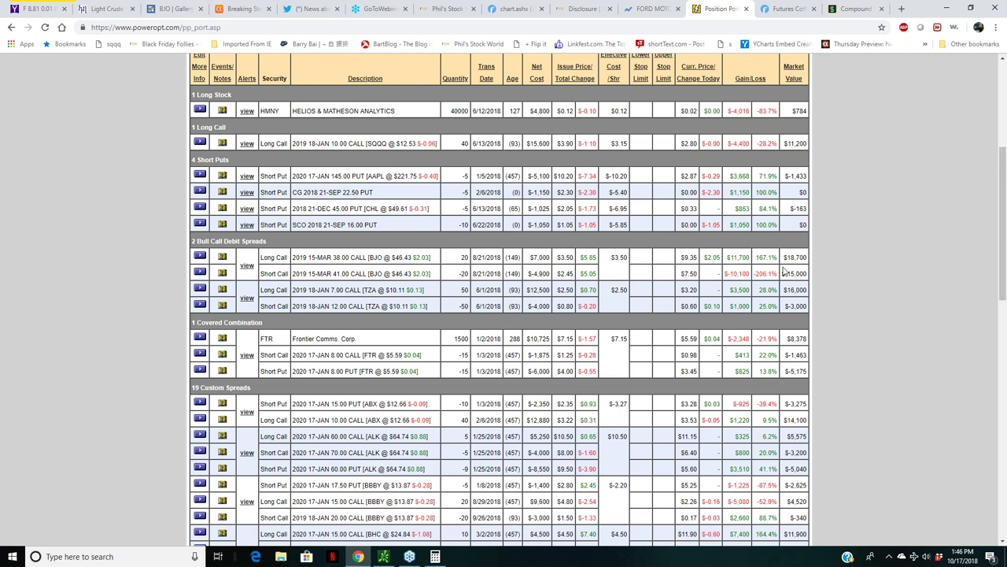
scroll(404, 128, "down", 1)
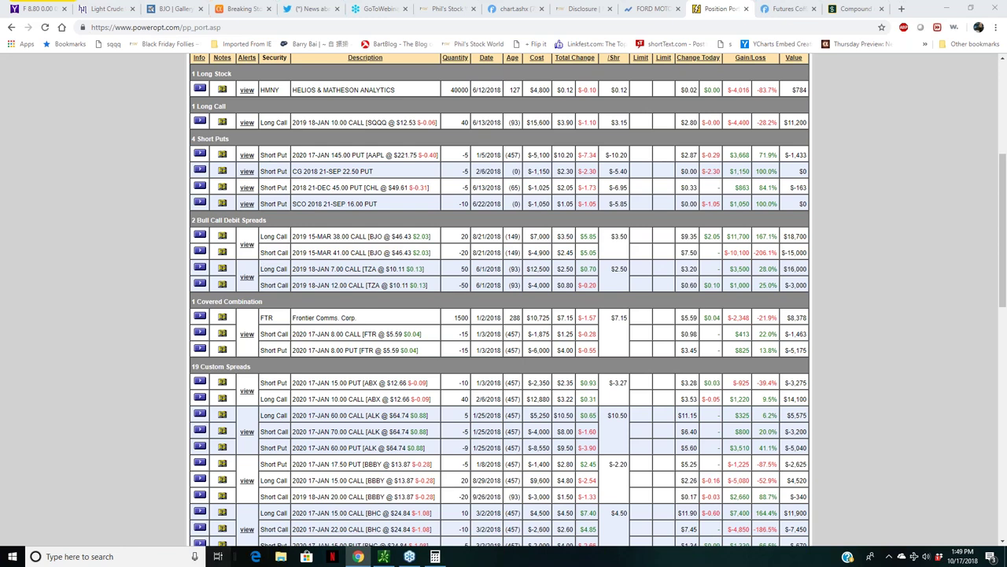
Step: Calculate 23 ÷ 37 in Calculator, then return to the Option Opportunity Portfolio positions in PowerOptions
left_click(436, 556)
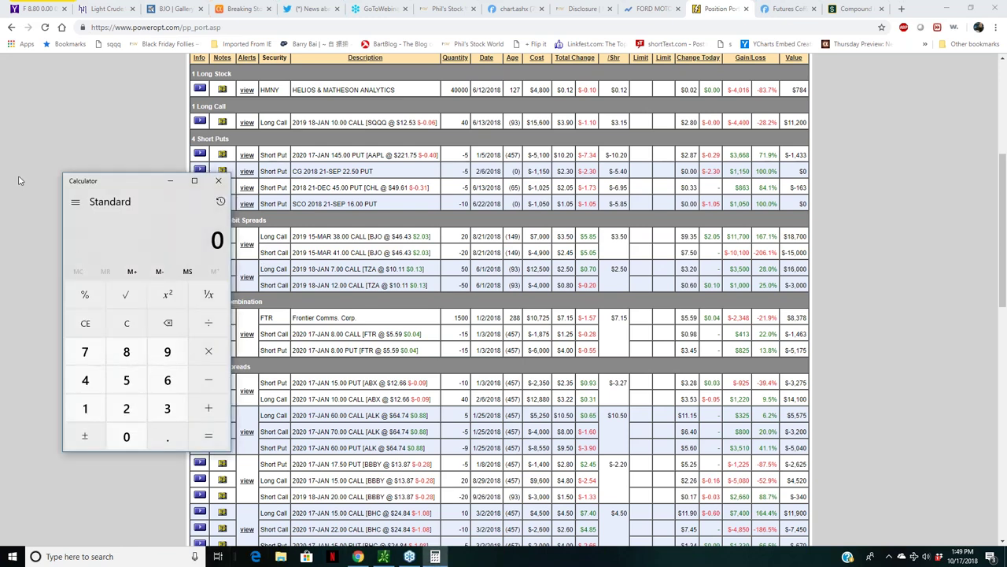
type("23")
key("slash")
type("7")
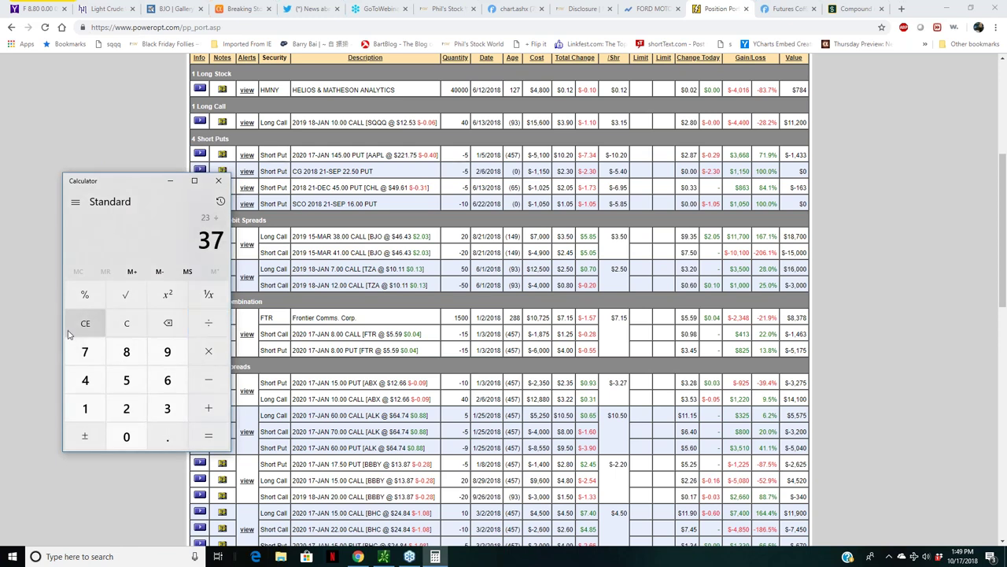
key("Return")
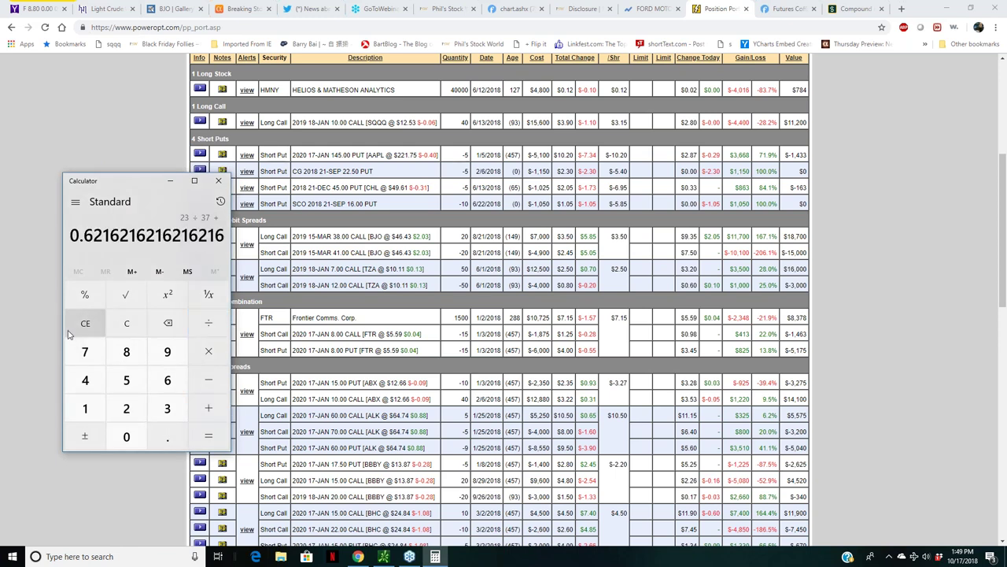
left_click(21, 179)
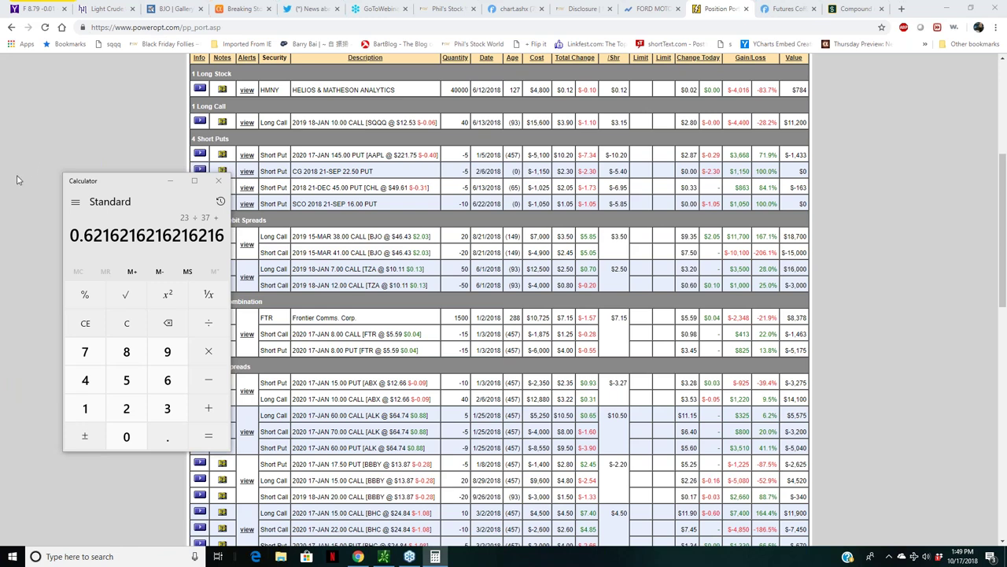
left_click(956, 199)
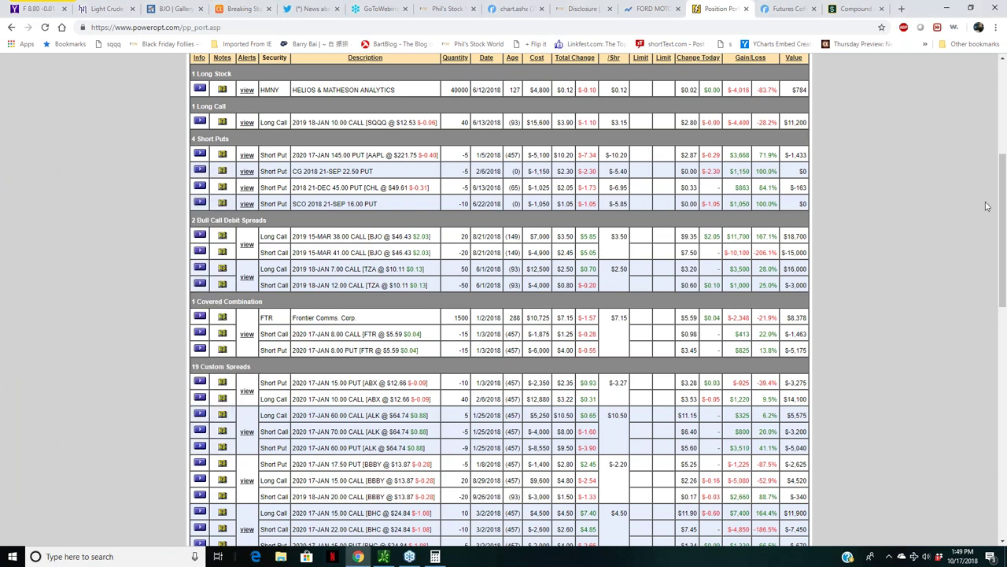
mouse_move(1001, 211)
left_mouse_down()
mouse_move(995, 161)
mouse_move(993, 194)
left_mouse_up()
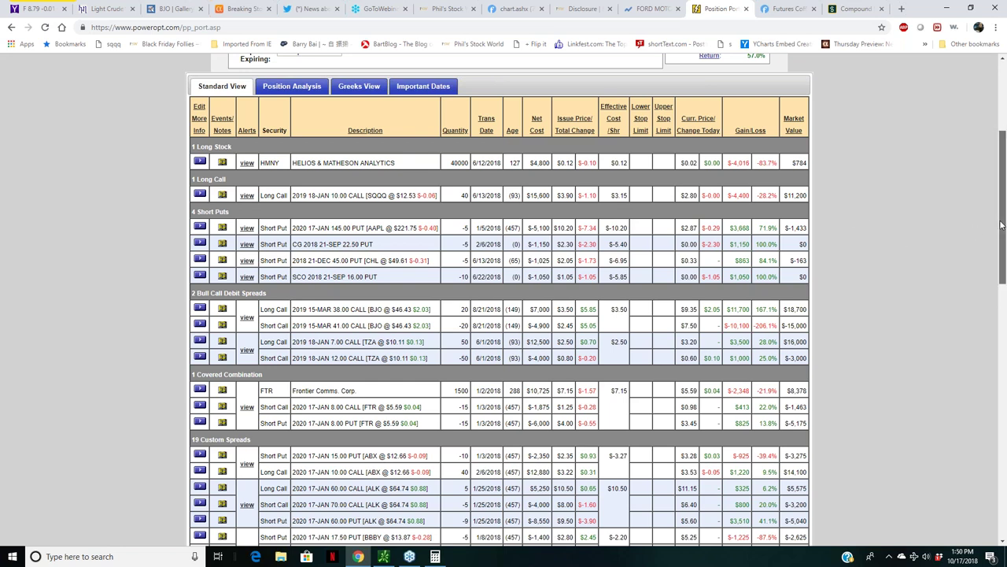
Step: Switch from the portfolio positions to the thinkorswim trading platform and check the index, crude oil and gasoline futures in Active Trader
left_click_drag(1001, 226, 375, 559)
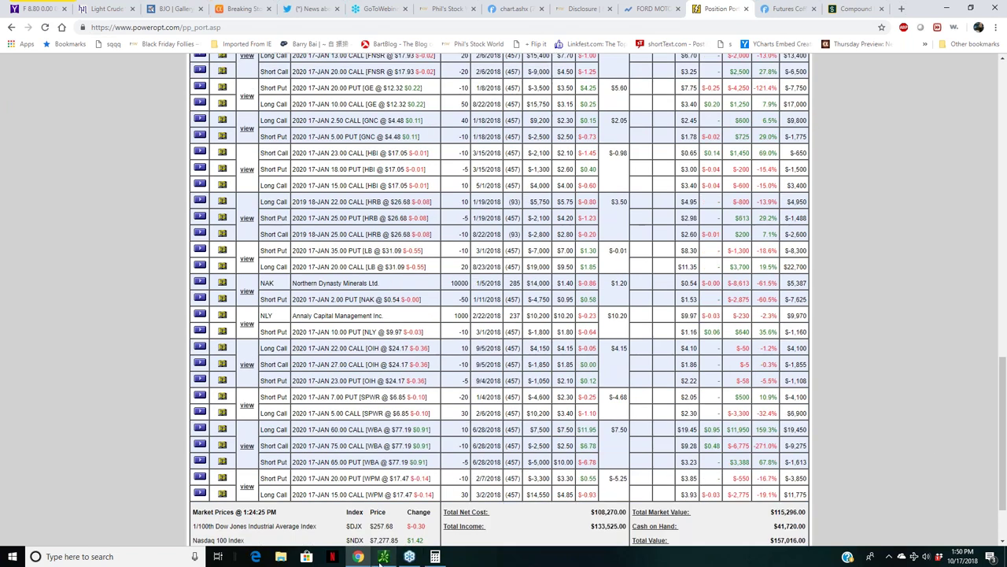
left_click(380, 557)
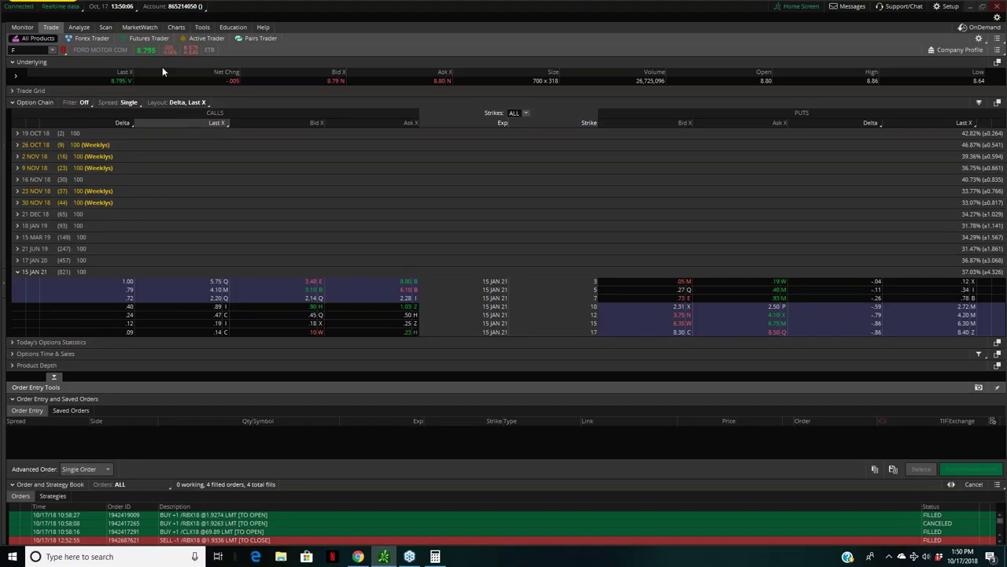
left_click(193, 39)
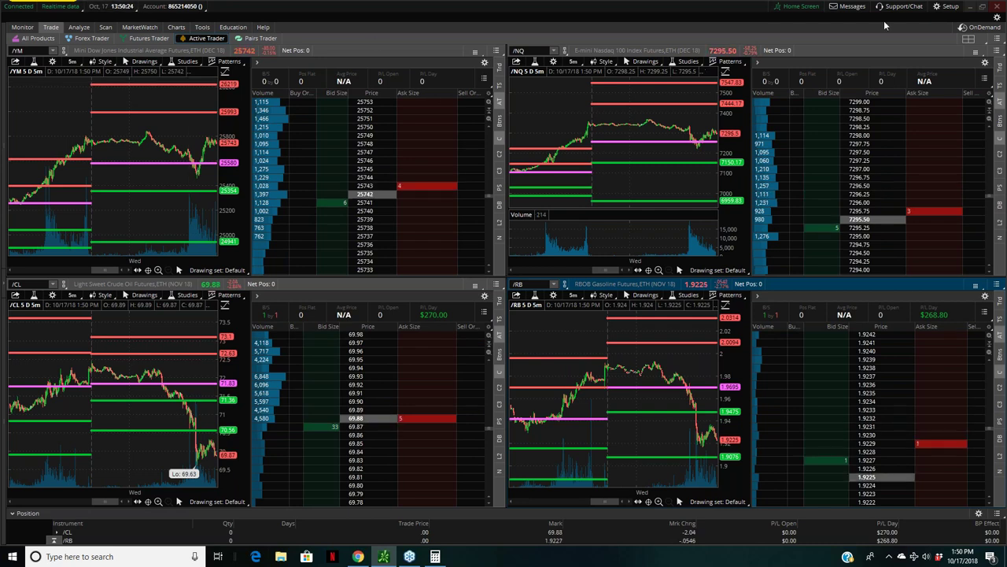
left_click(971, 7)
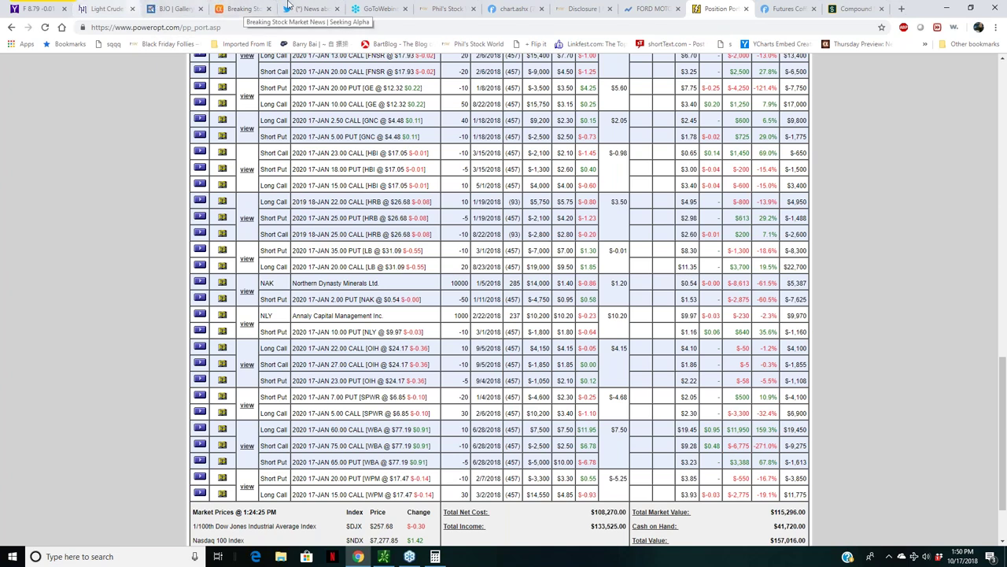
Step: In the browser, open the Phil's Stock World article "Will We Hold it Wednesday" and review its member comments back to the oil futures call
left_click(445, 8)
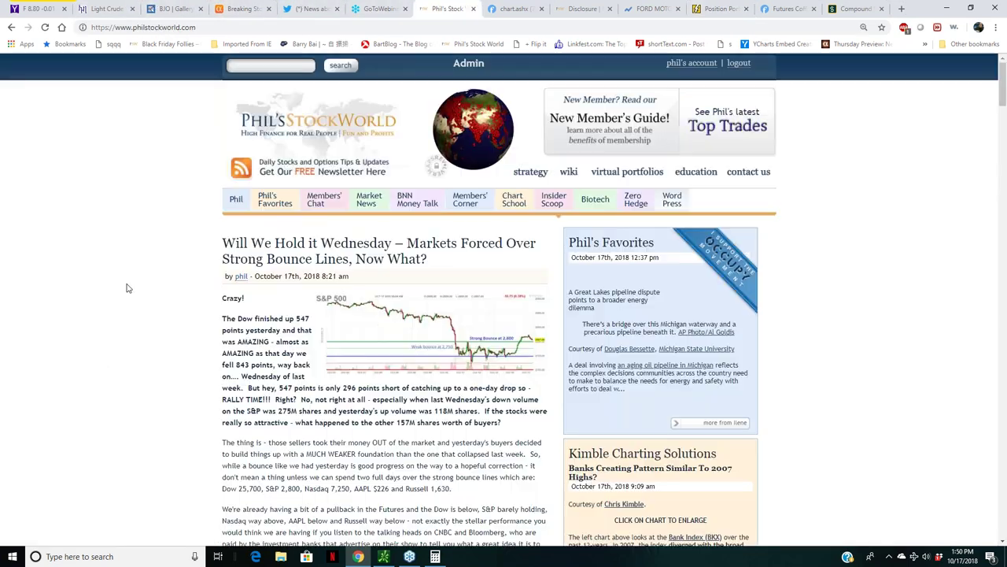
left_click(289, 259)
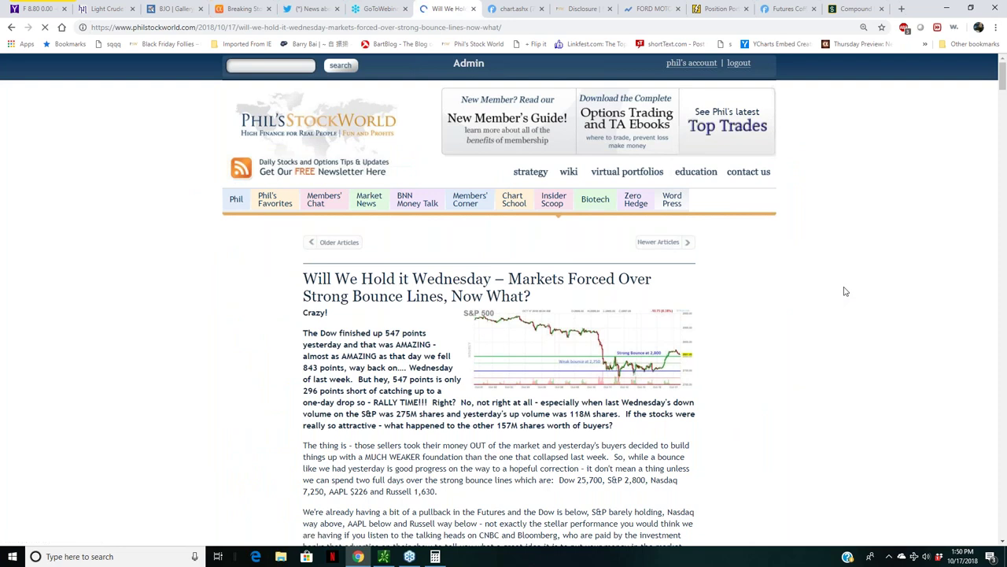
scroll(846, 291, "down", 20)
scroll(845, 291, "down", 15)
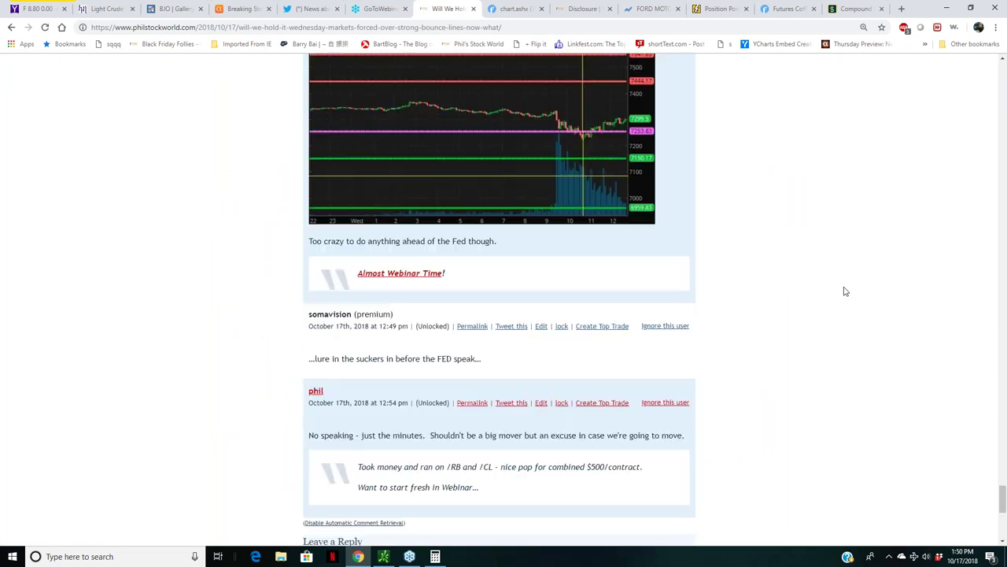
scroll(845, 291, "down", 5)
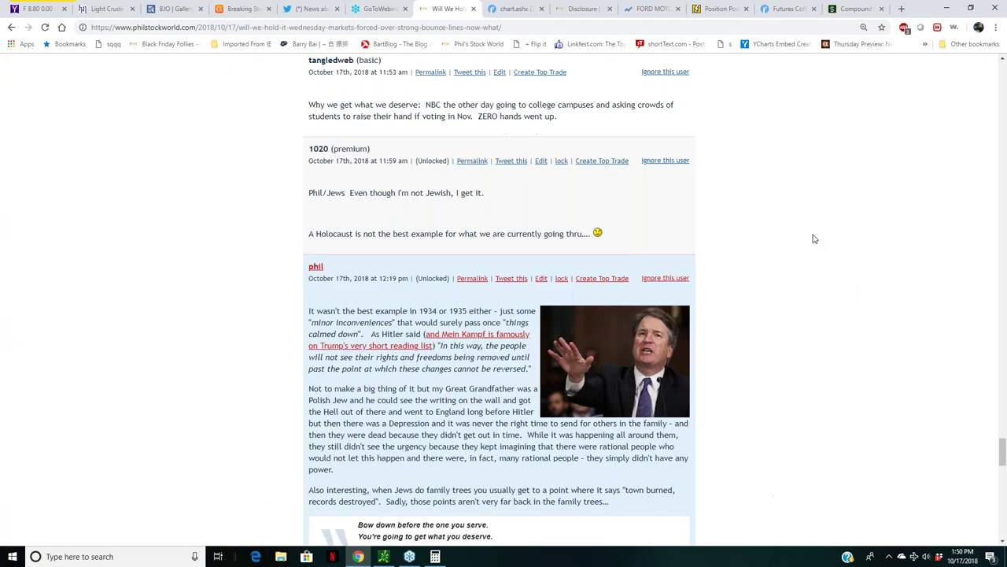
scroll(814, 236, "up", 10)
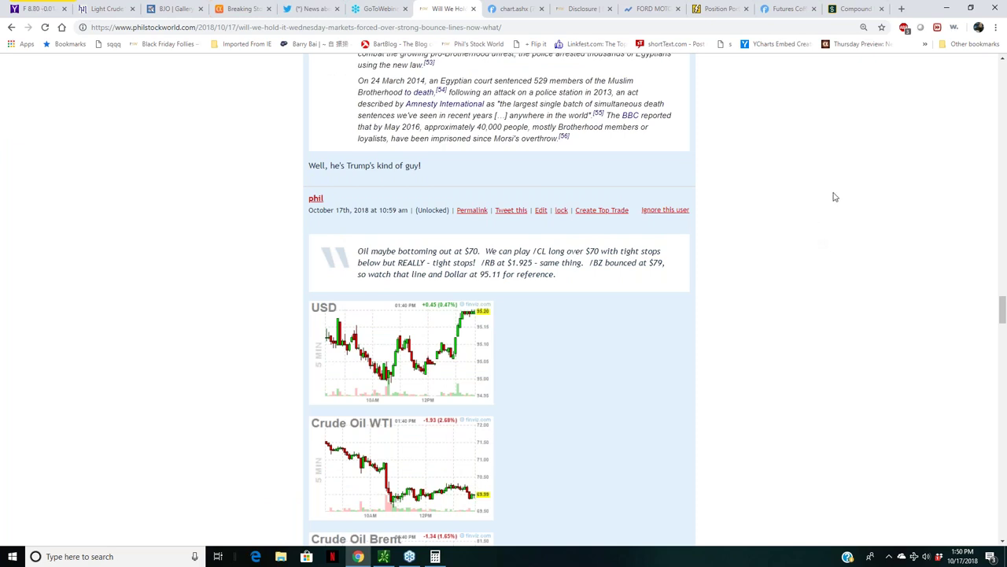
Step: Search Google for "hit em where they ain't" in place of the compound interest calculator page and look through the results
left_click(842, 10)
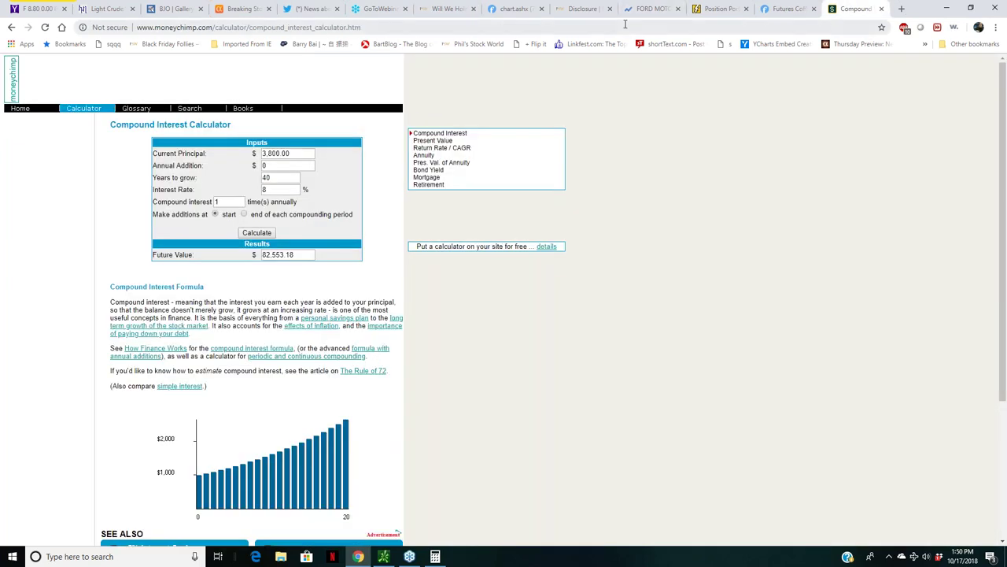
left_click(625, 25)
type("h")
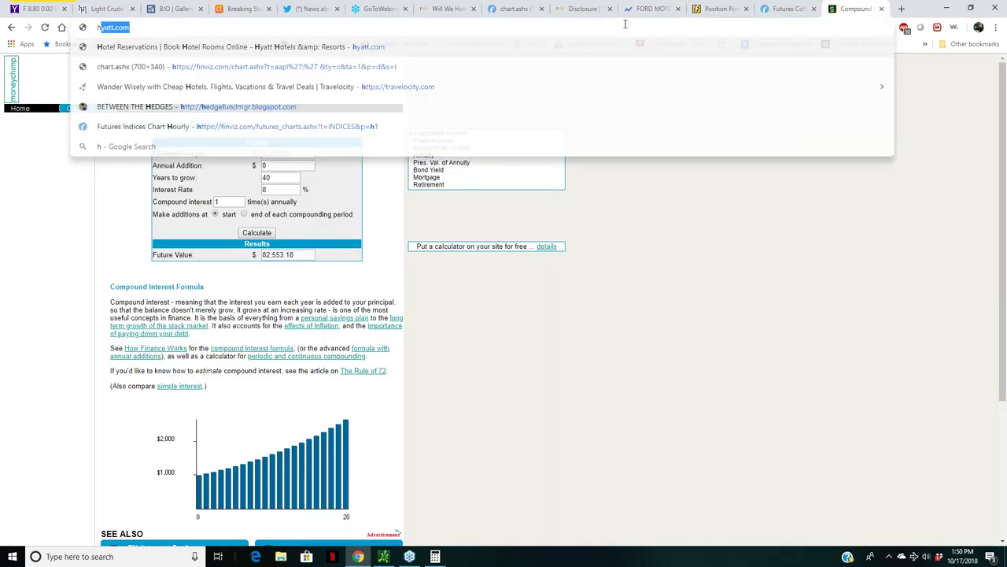
type("it em wh")
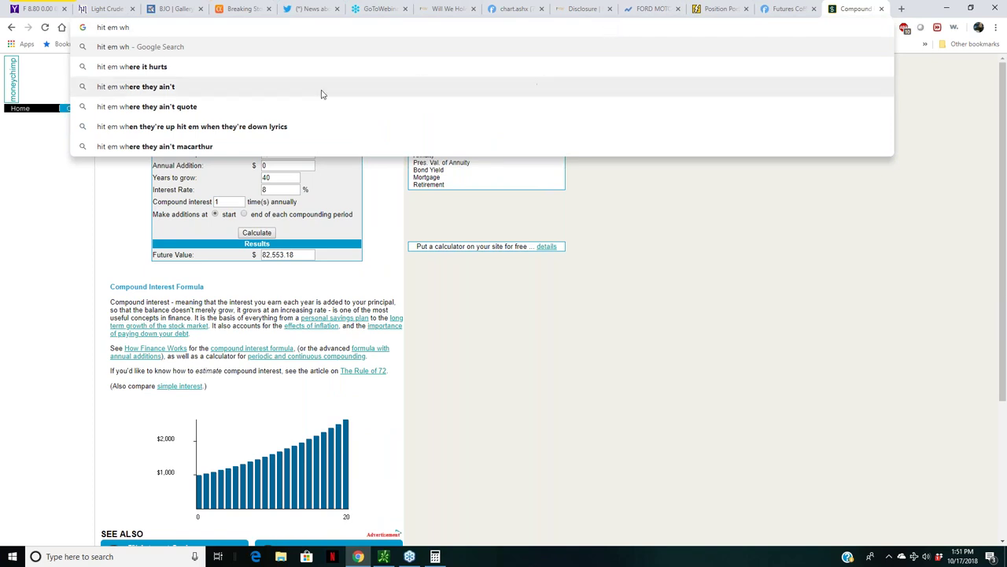
left_click(279, 92)
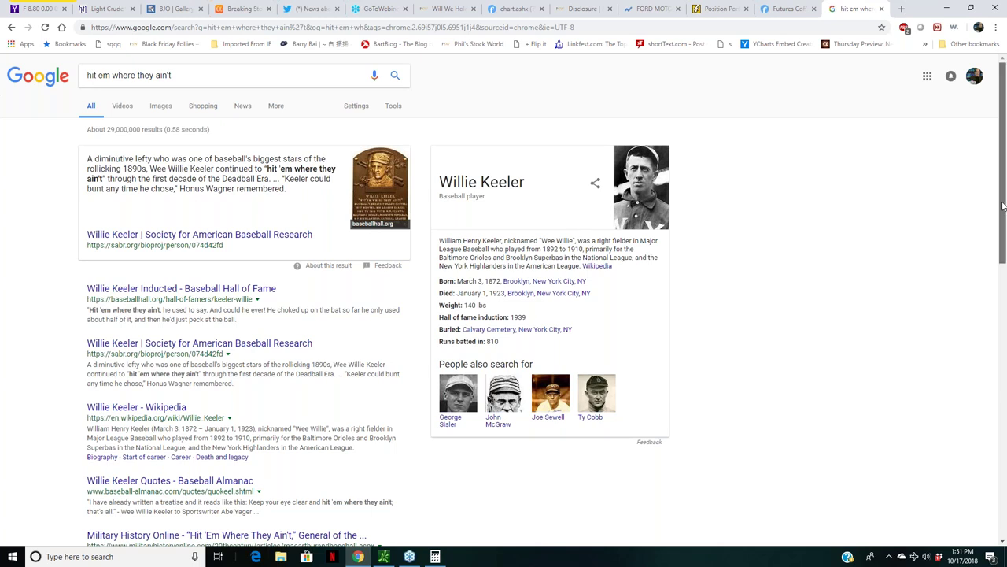
left_click_drag(1000, 205, 1000, 221)
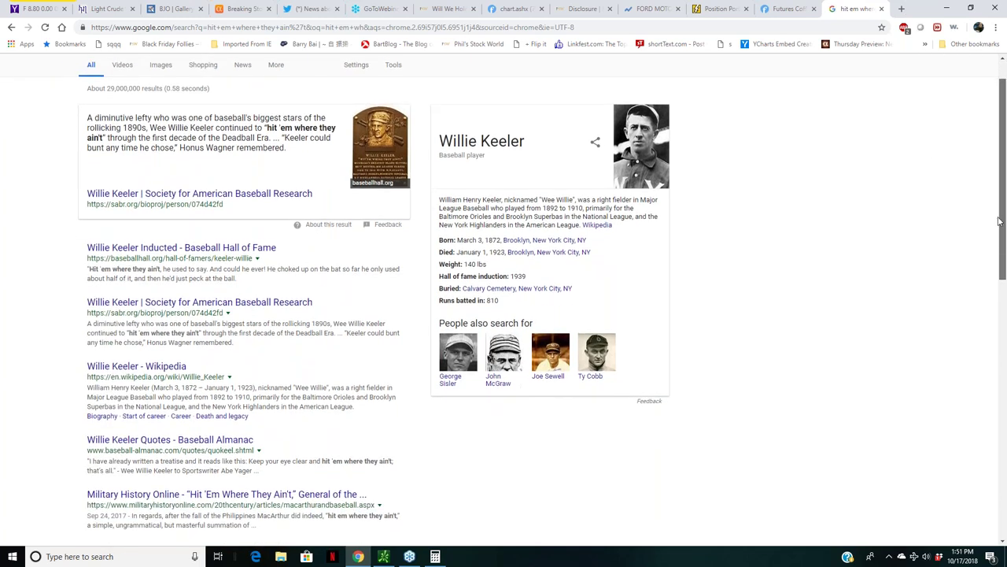